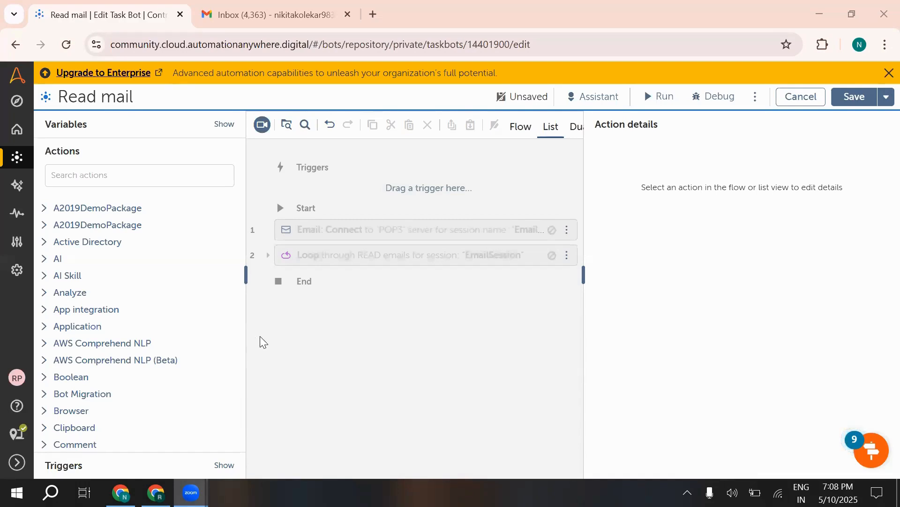
- Enable the disabled Email Connect and Loop actions, and save the Read mail bot
click(318, 233)
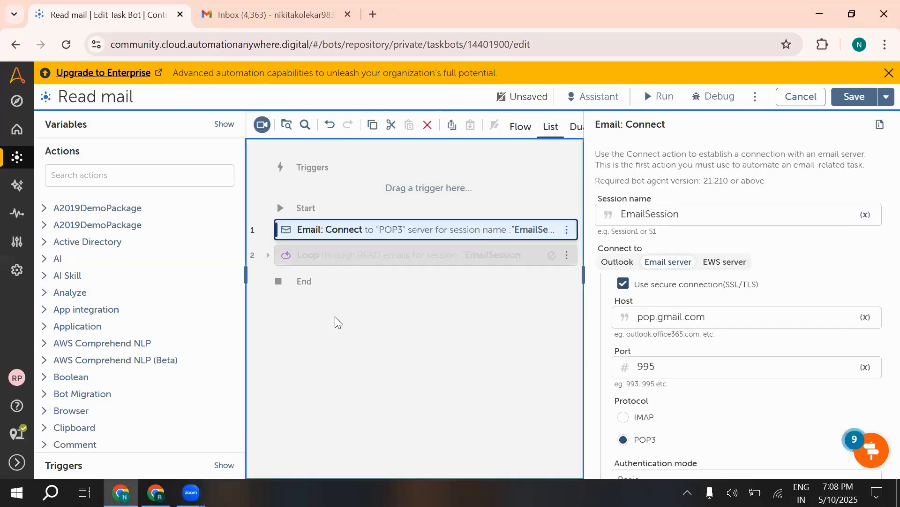
click(384, 254)
key(ctrl+s)
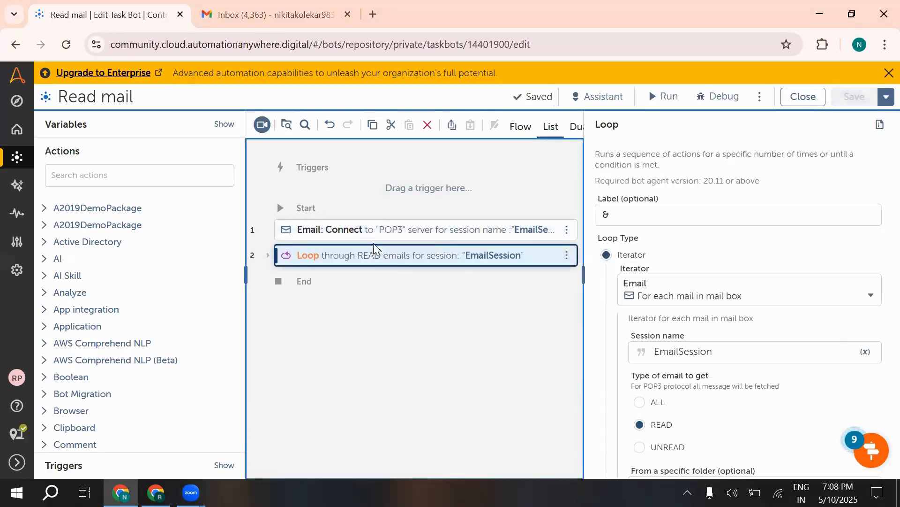
click(387, 313)
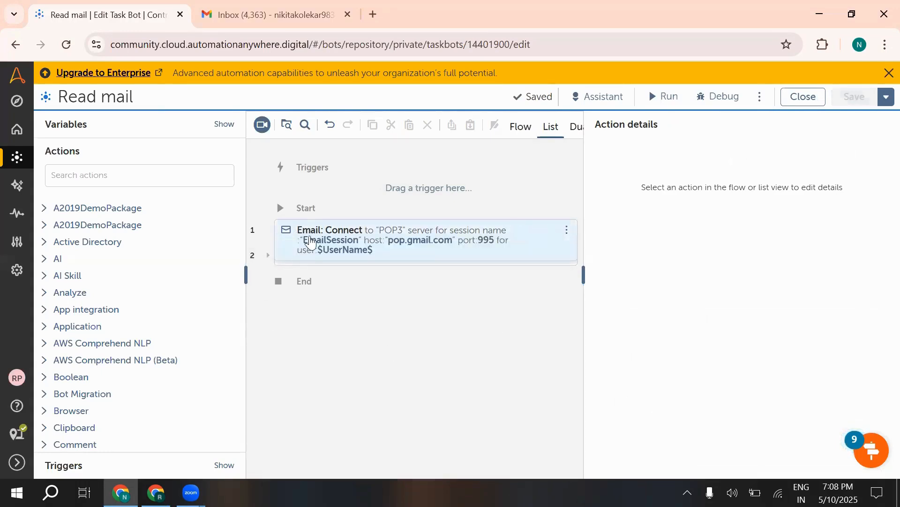
- Examine the Email Connect action's server, protocol and authentication settings, and glance at the actions nested in the loop
click(341, 239)
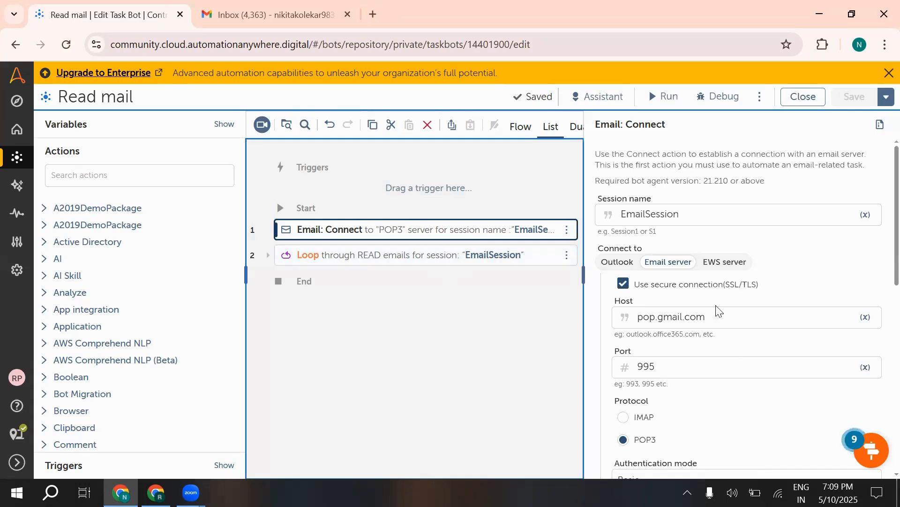
scroll(685, 293, down, 1)
scroll(657, 234, down, 4)
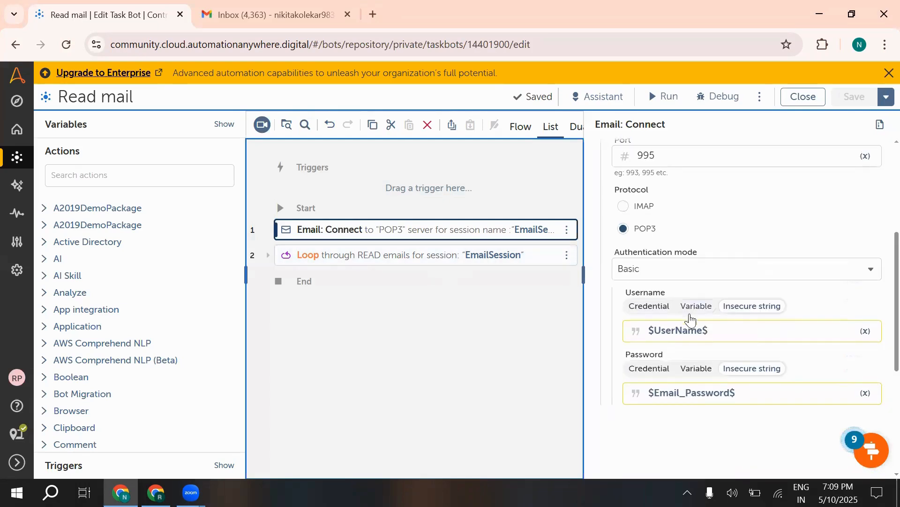
scroll(692, 337, down, 4)
scroll(694, 363, up, 7)
scroll(694, 368, up, 2)
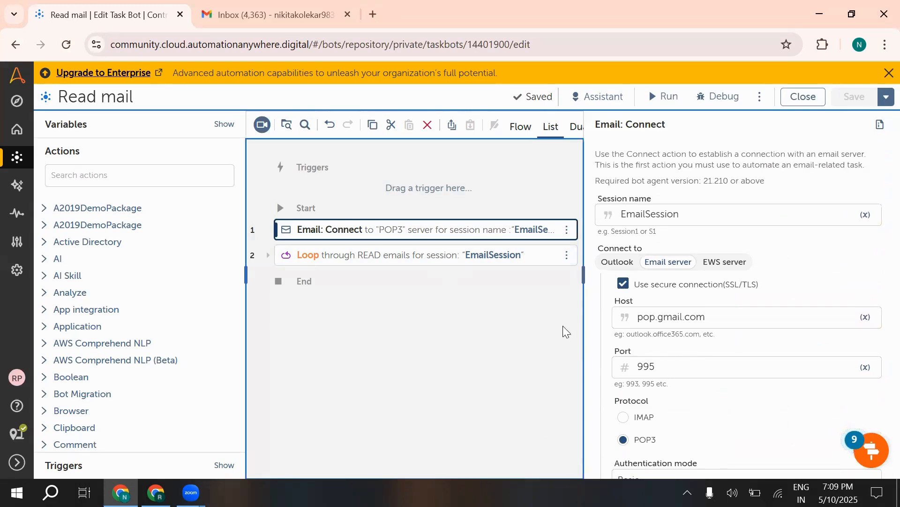
scroll(655, 305, down, 7)
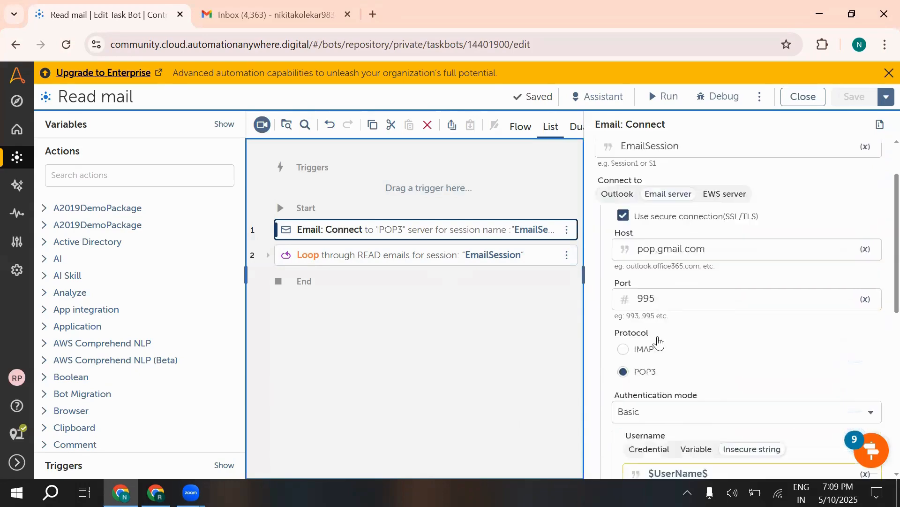
scroll(665, 376, up, 7)
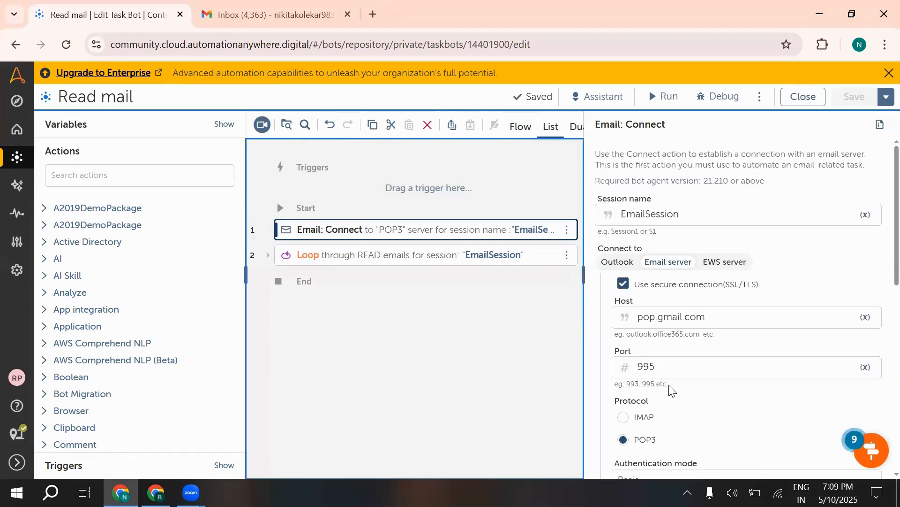
click(268, 255)
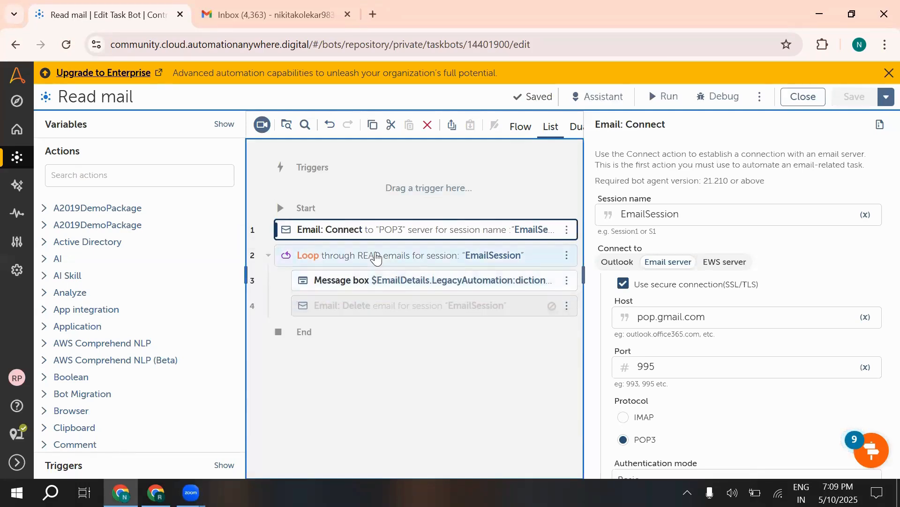
click(268, 255)
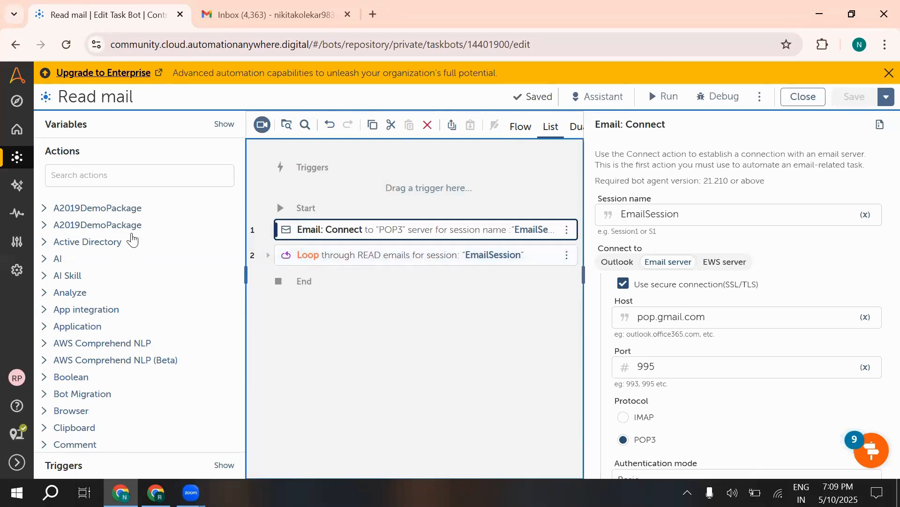
- Search the actions for "mail" and look through the actions in the Email package
click(141, 177)
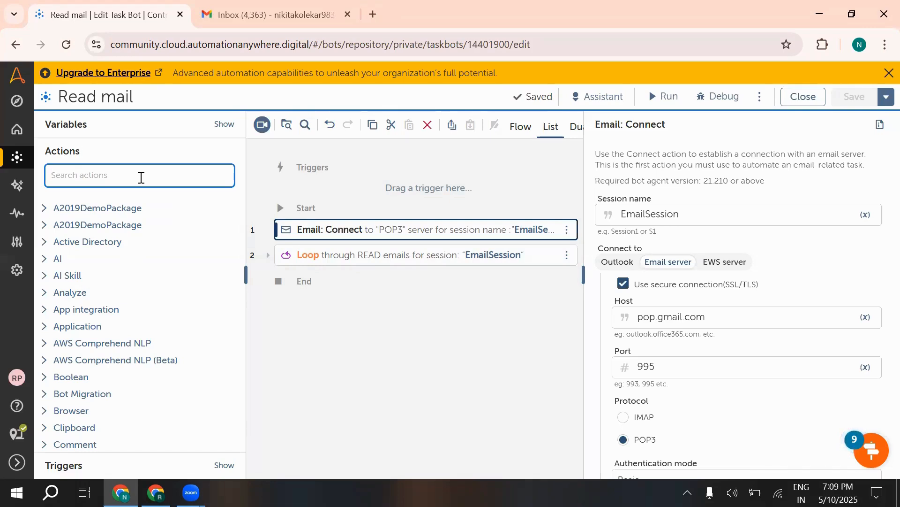
text(email)
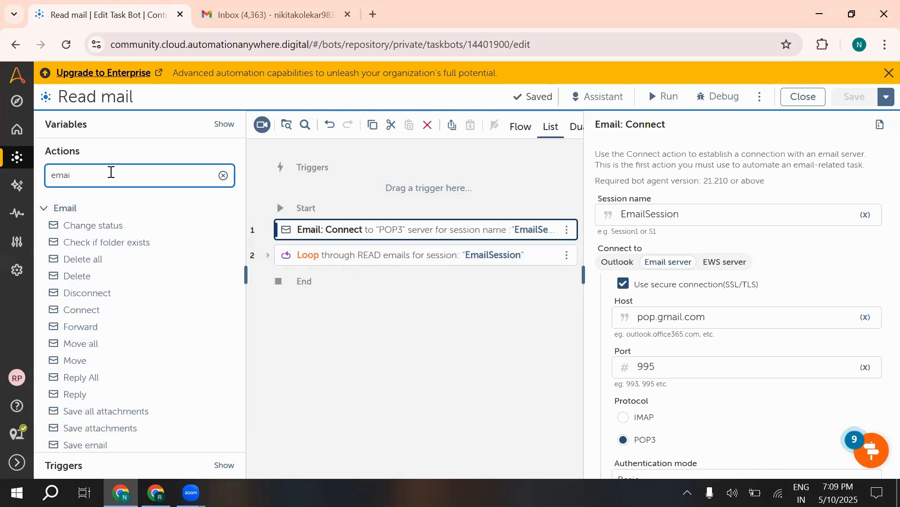
key(BackSpace)
key(BackSpace)
key(BackSpace)
key(BackSpace)
text(mail)
scroll(75, 255, down, 2)
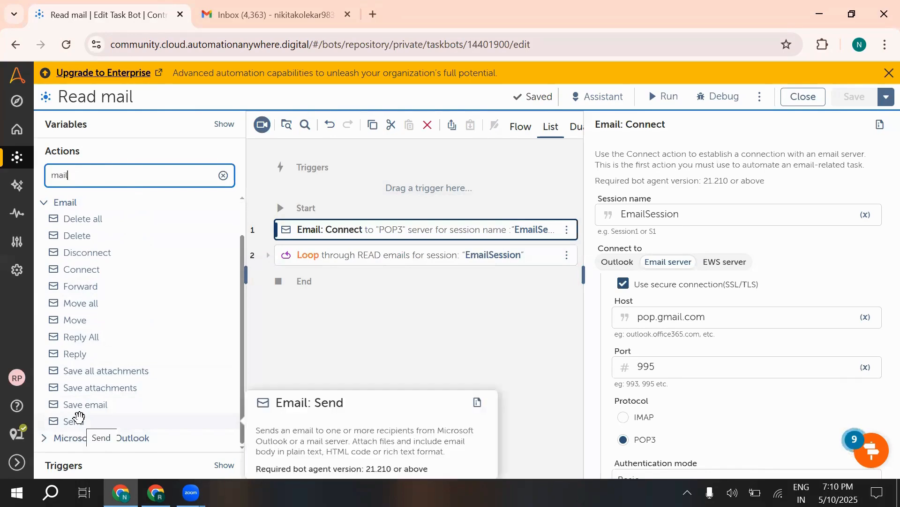
scroll(98, 299, up, 2)
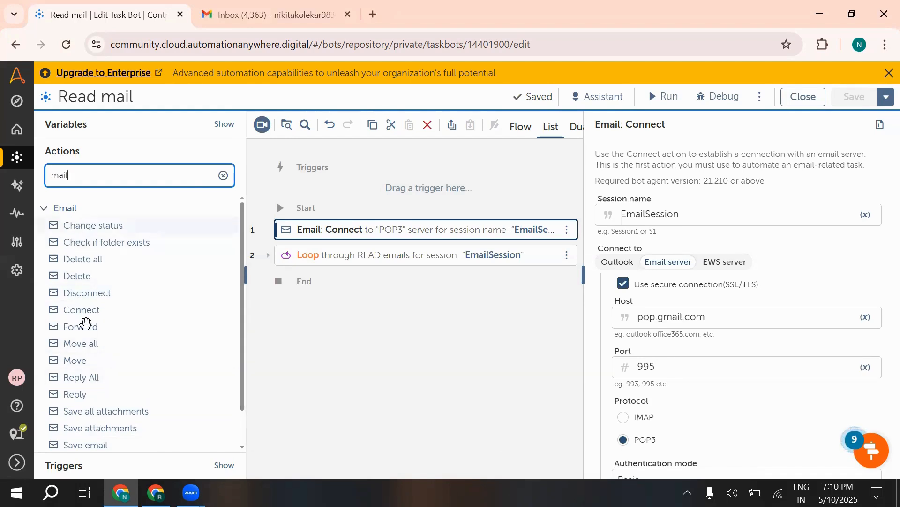
scroll(95, 389, down, 1)
scroll(95, 390, up, 1)
scroll(84, 404, down, 1)
scroll(73, 321, up, 1)
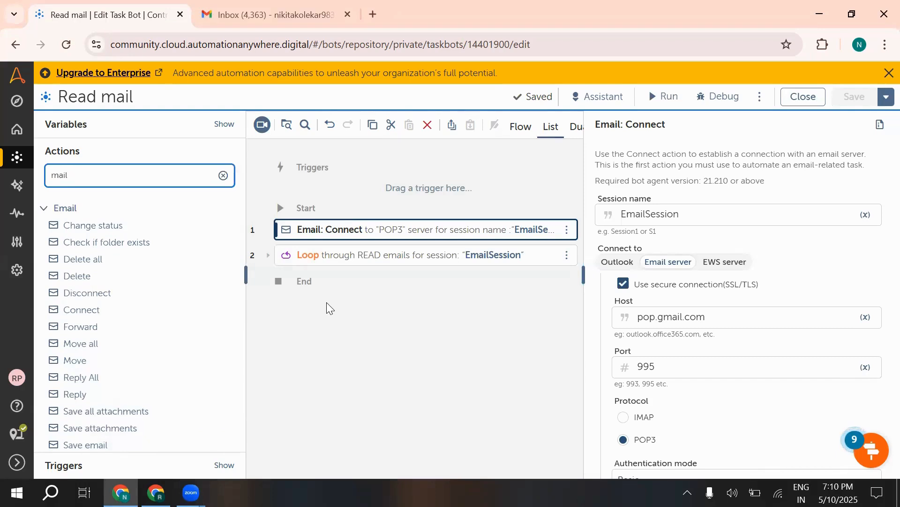
- Open the Loop action and examine its iterator, session name, type of email and source folder settings
click(326, 257)
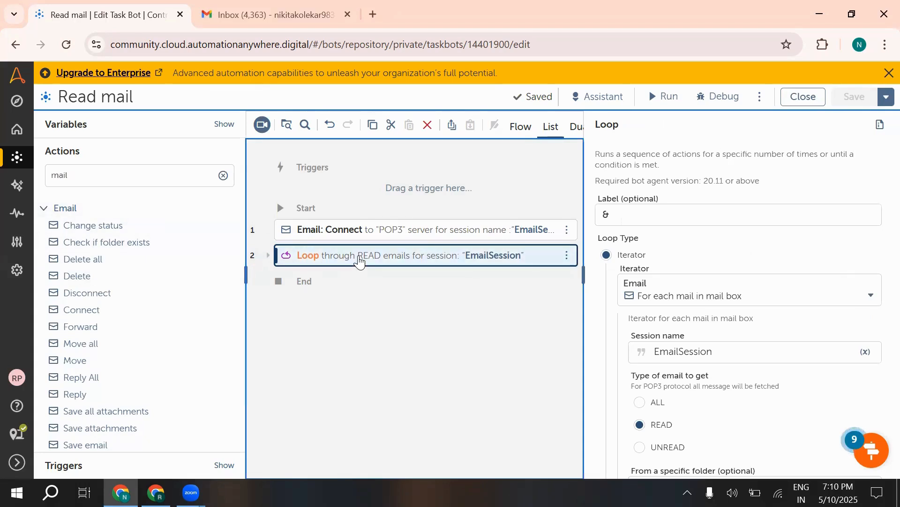
scroll(669, 295, down, 2)
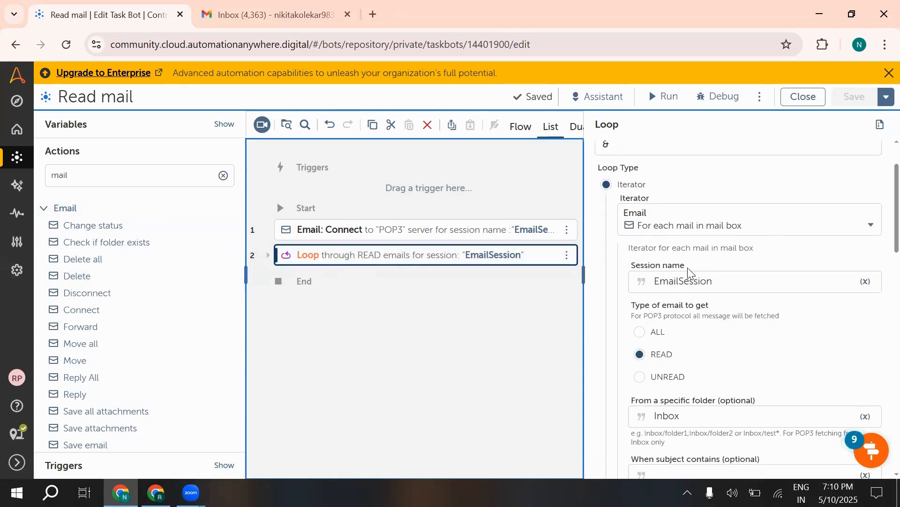
scroll(690, 273, down, 2)
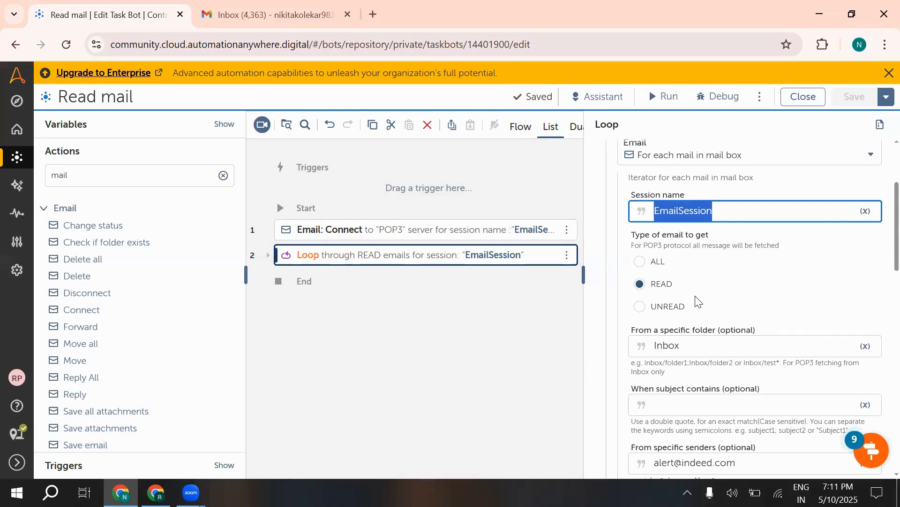
scroll(697, 301, down, 2)
click(696, 279)
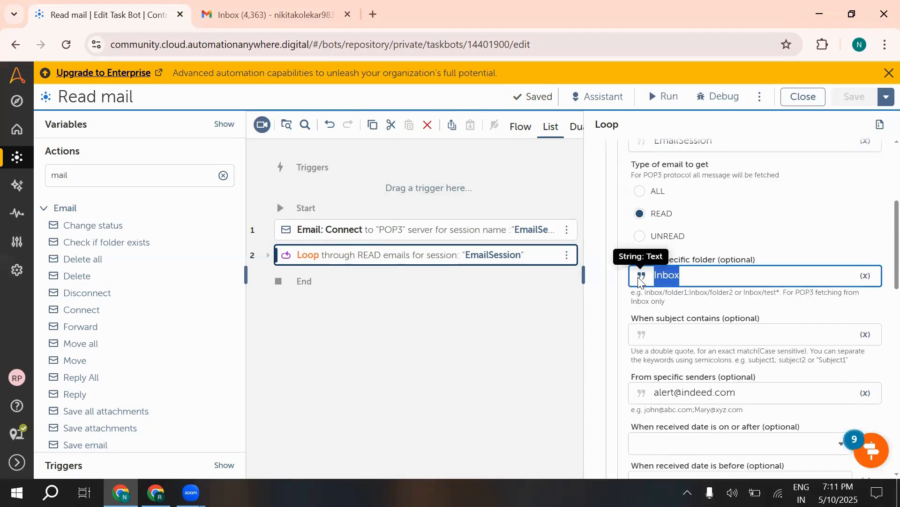
click(708, 277)
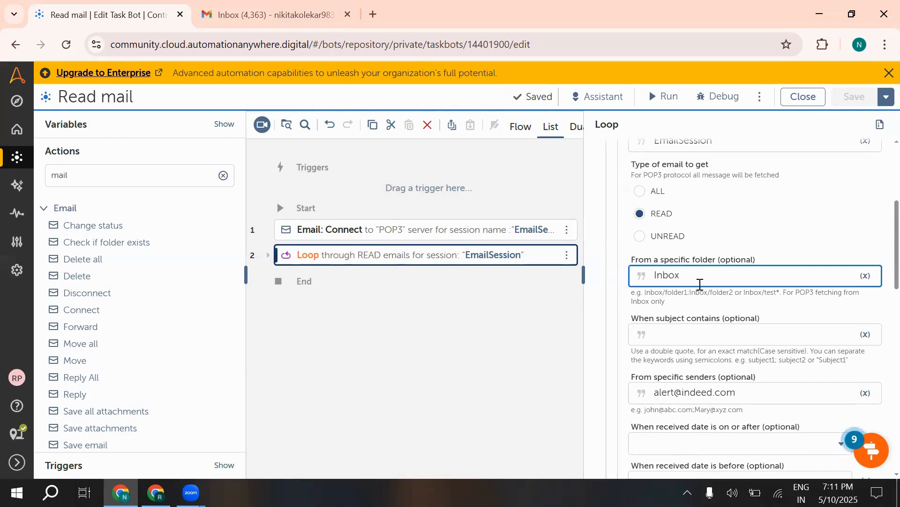
- Copy the newest Gmail message's subject, "Automation Anywhere finished executing the TaskBot", into the loop's subject filter
click(687, 334)
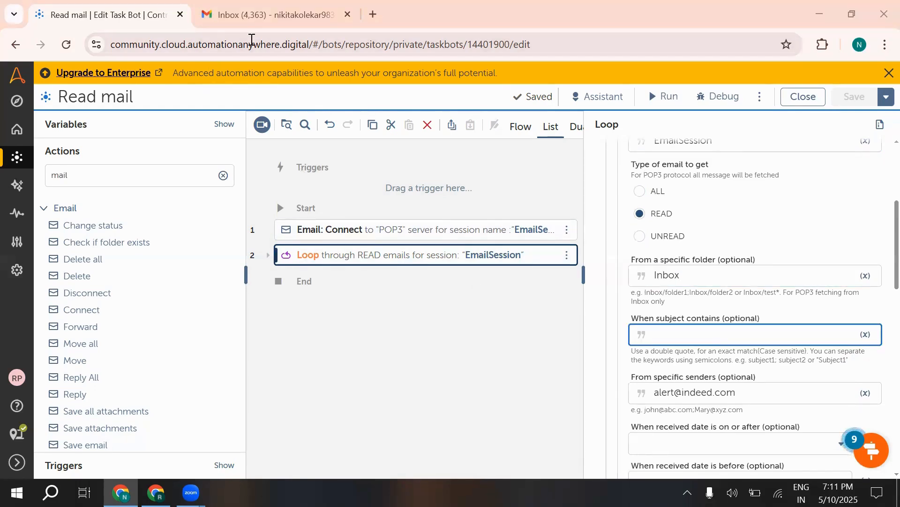
click(265, 15)
click(378, 193)
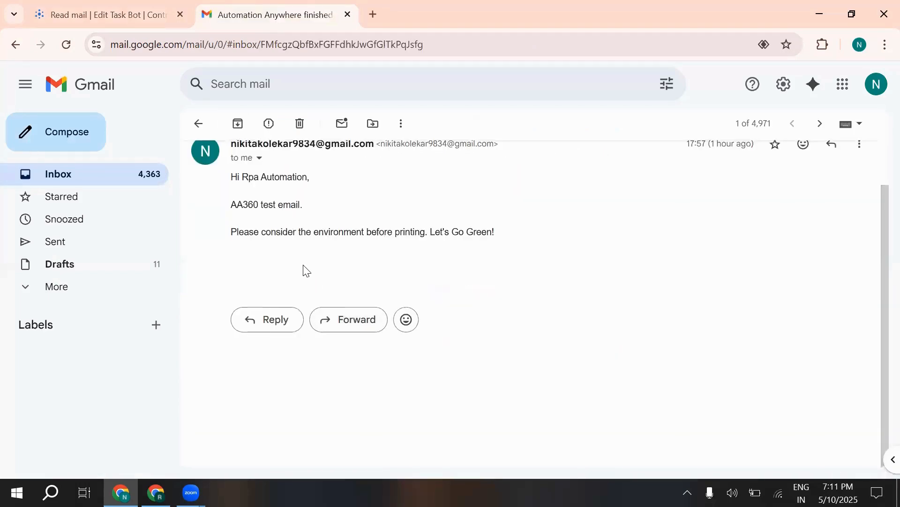
drag(232, 163, 602, 167)
key(ctrl+c)
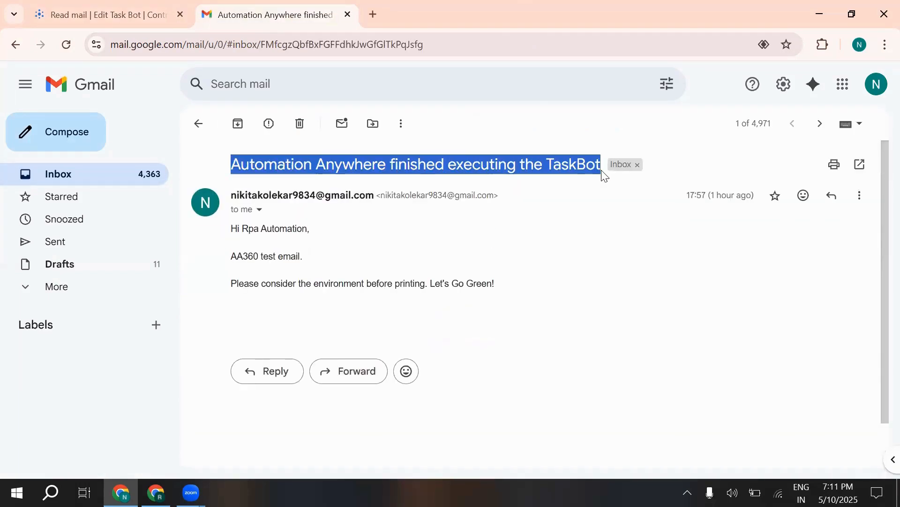
scroll(469, 281, down, 1)
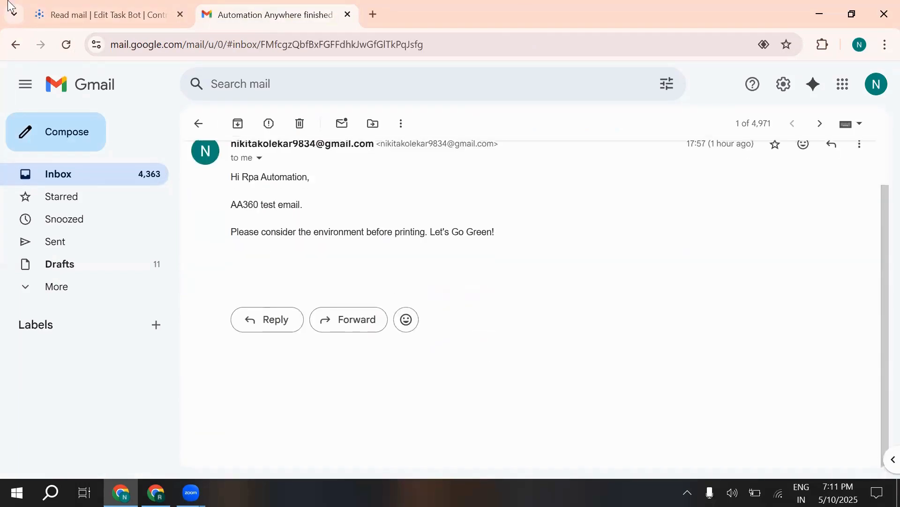
click(118, 15)
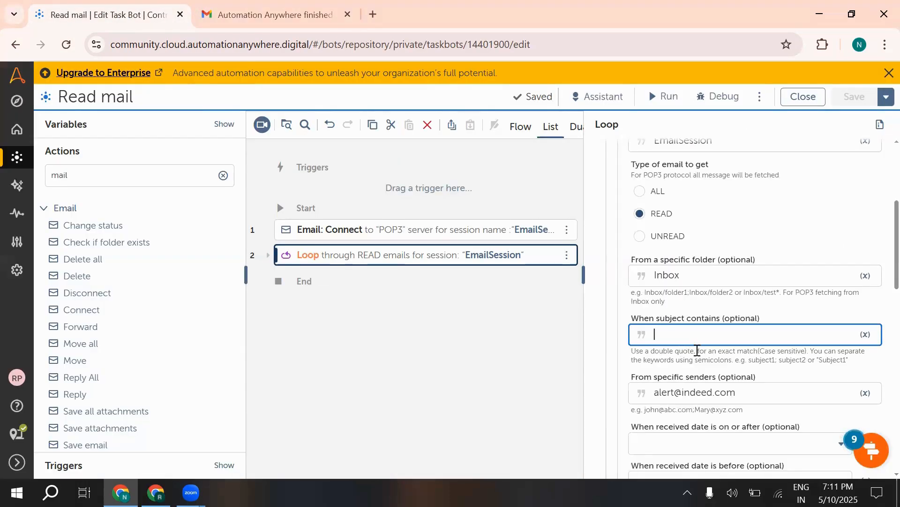
key(ctrl+v)
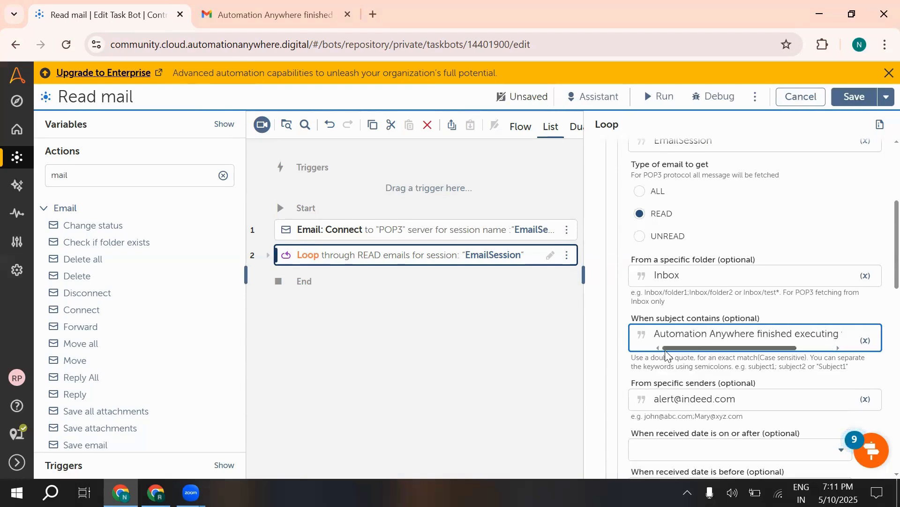
drag(677, 348, 654, 348)
- Clear the loop's specific senders filter and review its date, message format, timezone and output variable settings
drag(743, 398, 625, 399)
key(BackSpace)
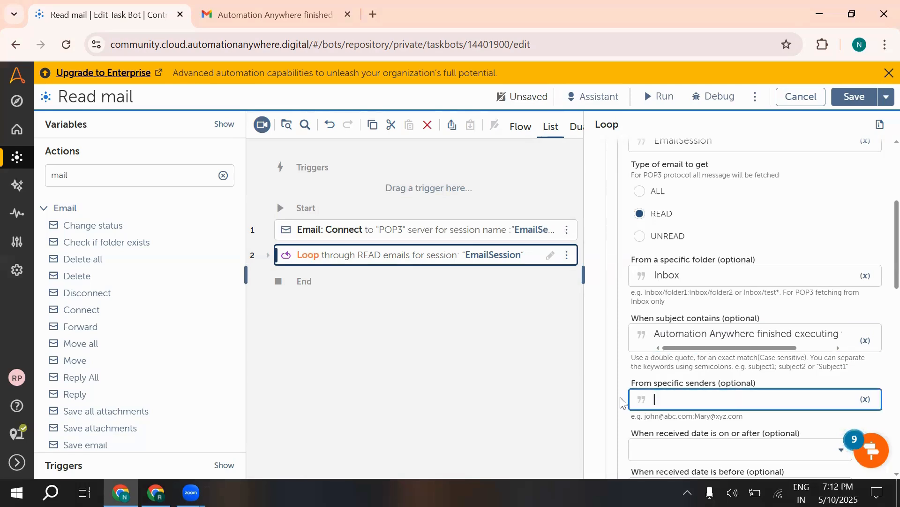
scroll(731, 389, down, 3)
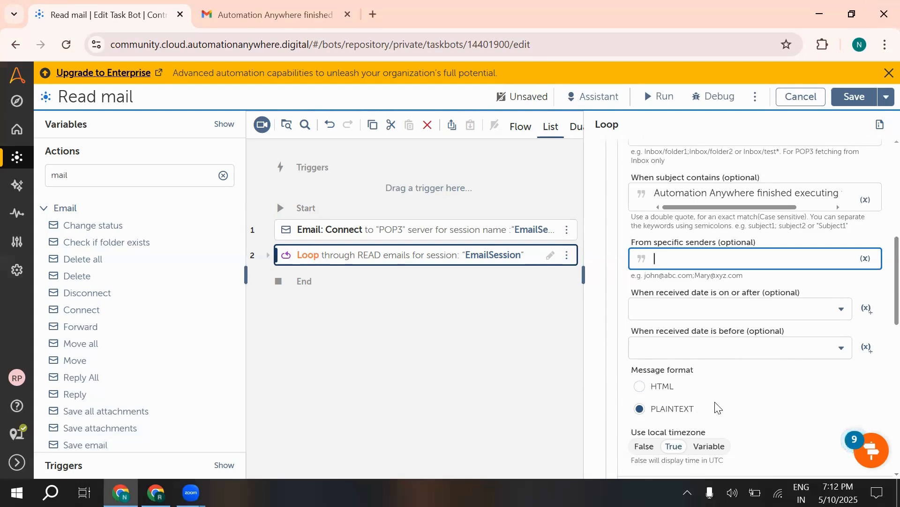
scroll(717, 385, down, 2)
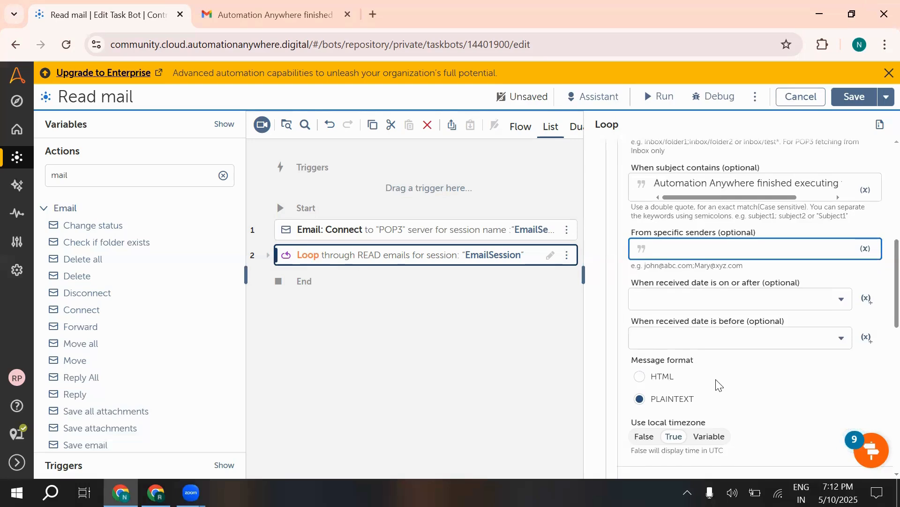
scroll(716, 384, down, 3)
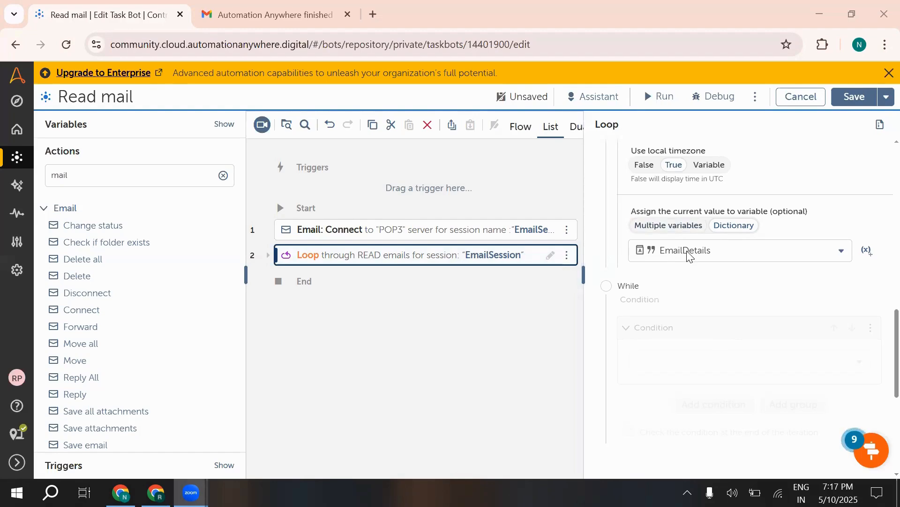
scroll(693, 358, up, 10)
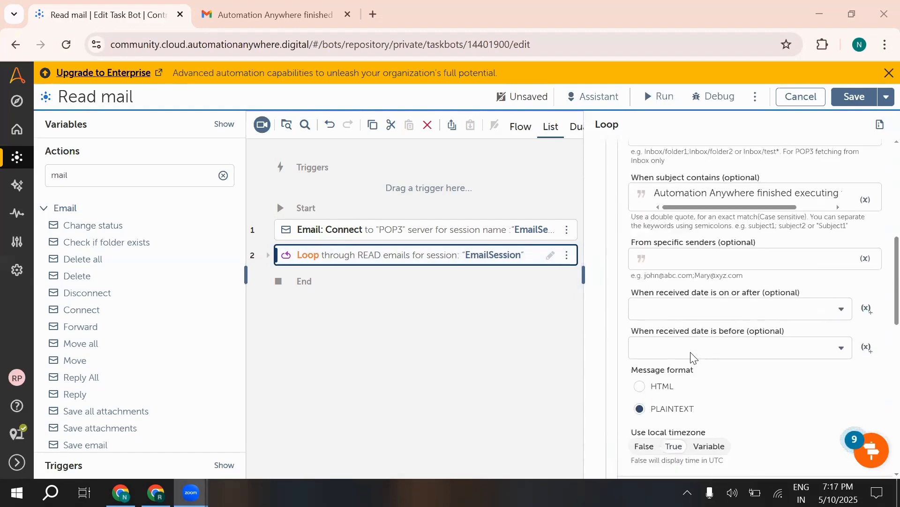
- Expand the loop and examine the full message expression in its Message box action
click(268, 256)
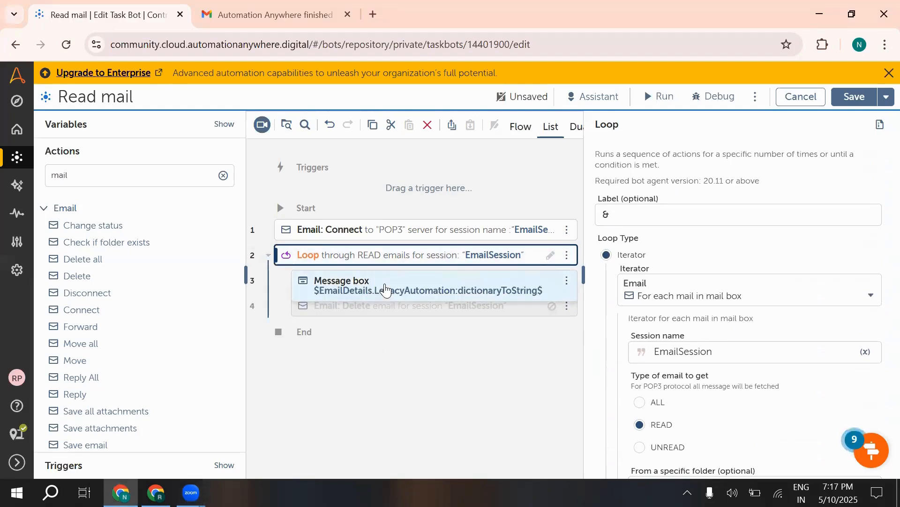
click(385, 290)
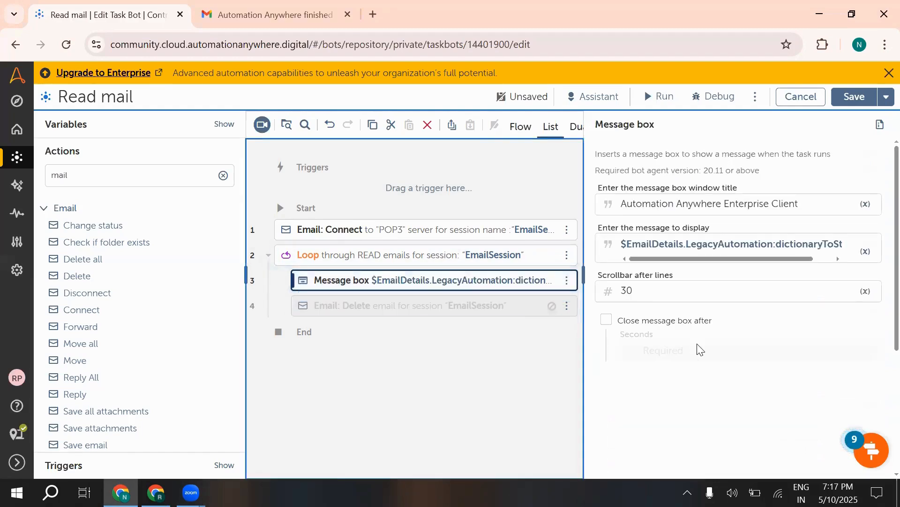
drag(716, 259, 746, 263)
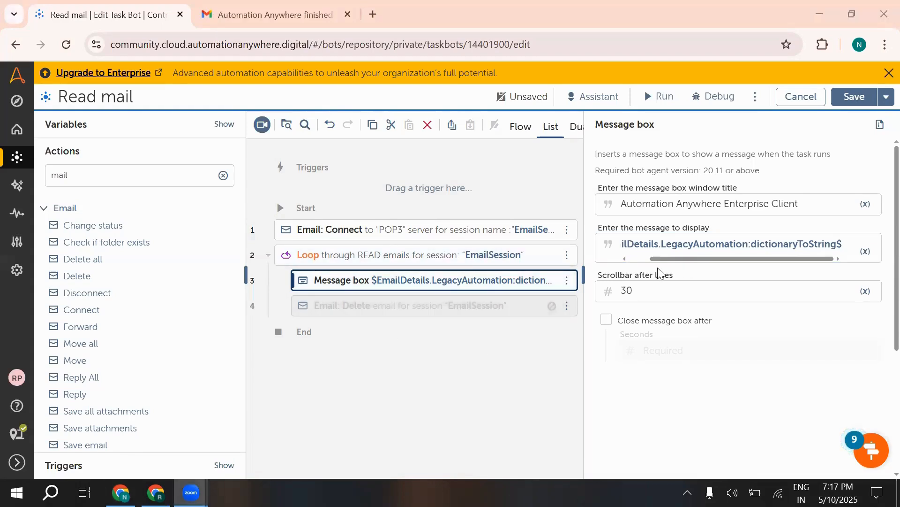
drag(663, 261, 621, 264)
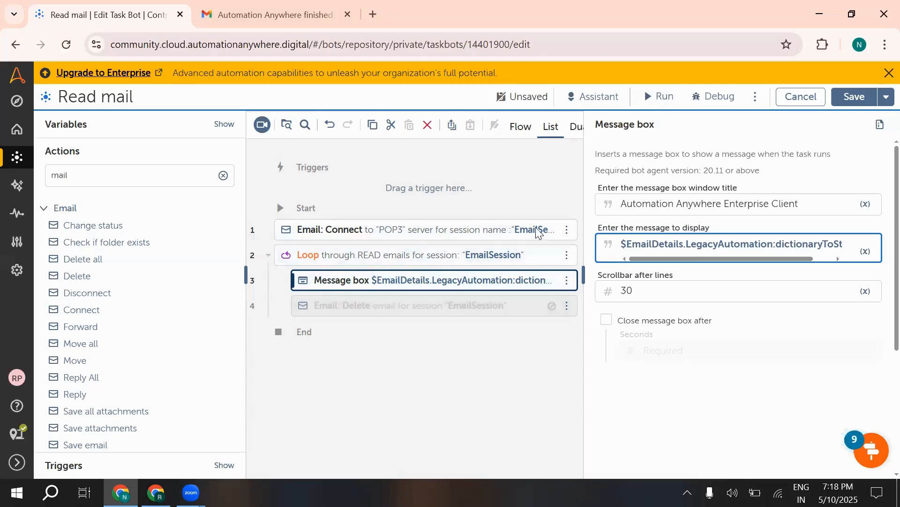
- Debug the bot, stepping over the Email Connect and Loop actions to reach the Message box, and bring up the loop's settings
click(712, 93)
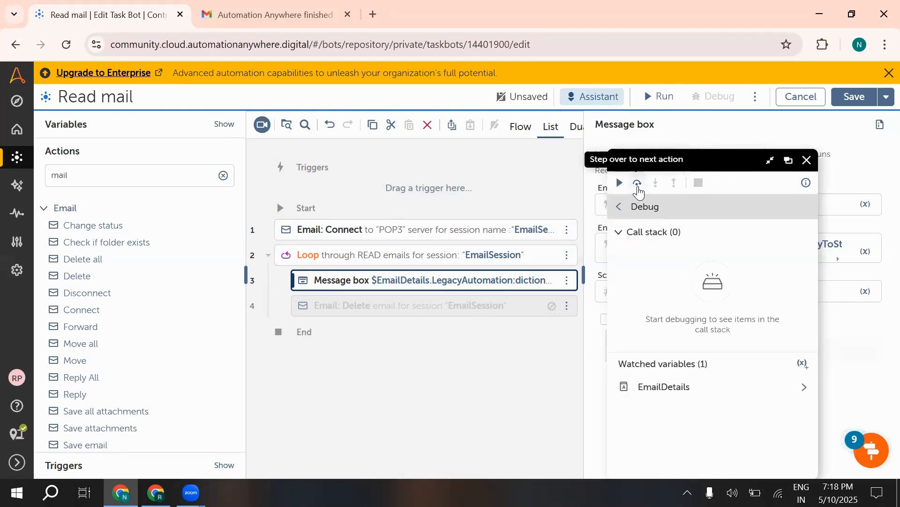
click(638, 186)
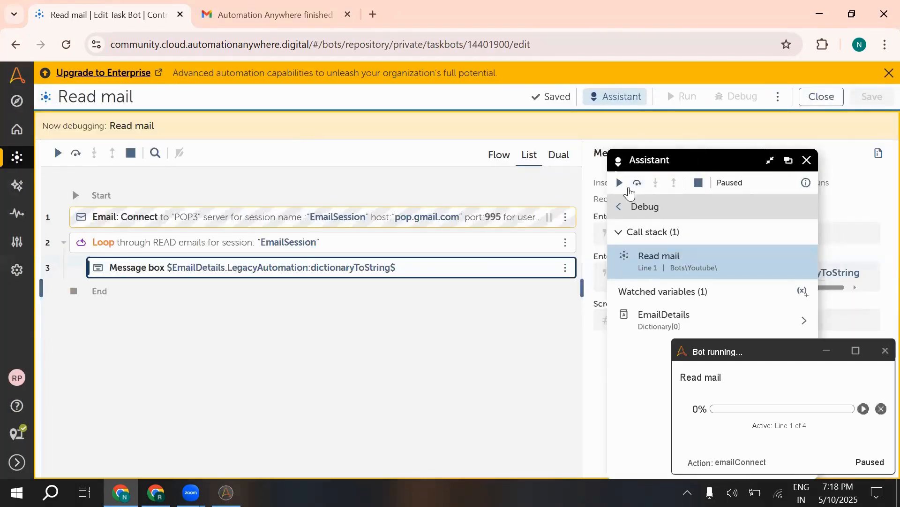
click(638, 183)
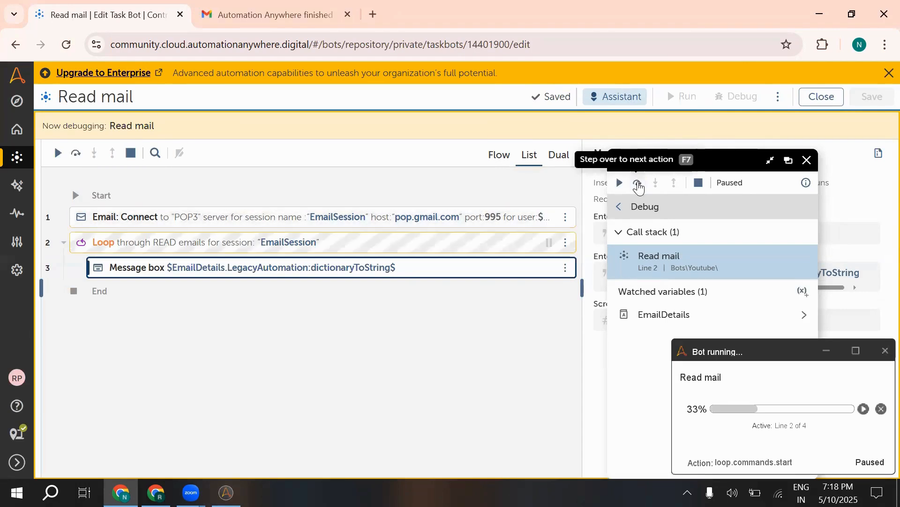
click(638, 184)
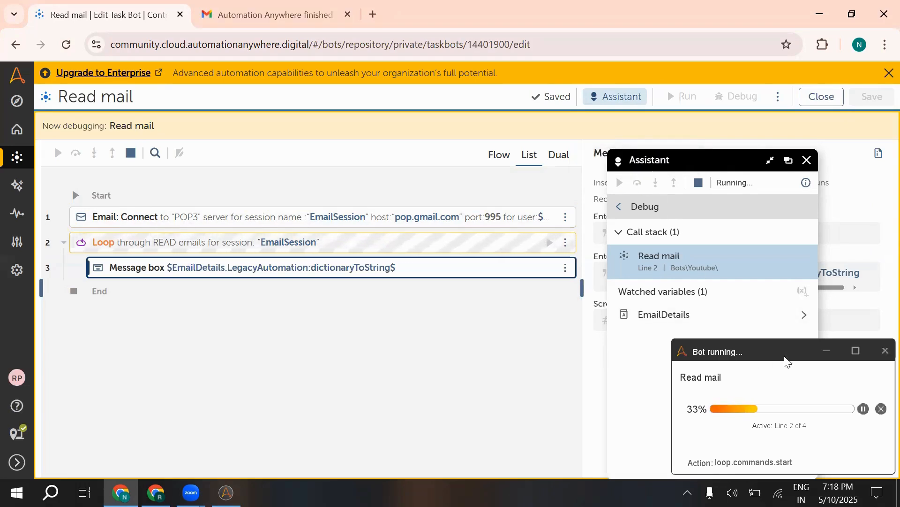
drag(786, 352, 374, 367)
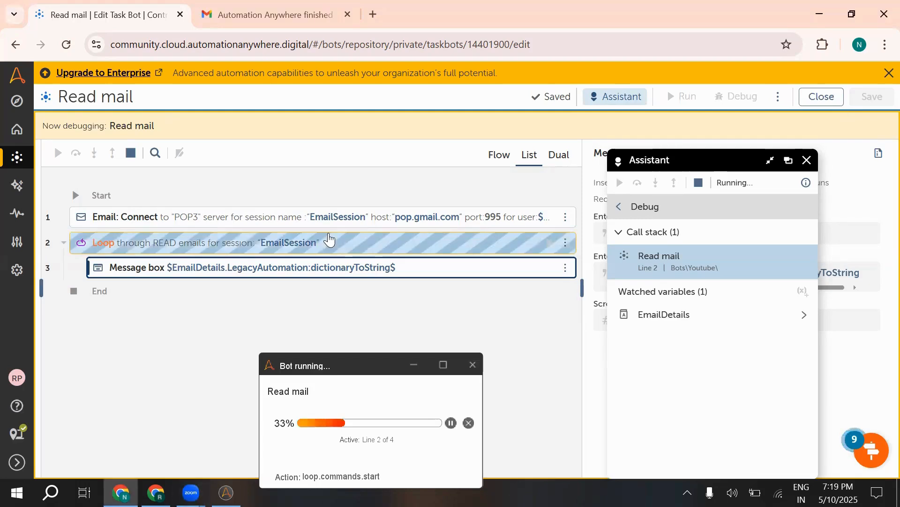
click(330, 242)
mouse_move(709, 165)
mouse_down()
mouse_move(406, 161)
mouse_move(703, 155)
mouse_up()
scroll(780, 345, down, 3)
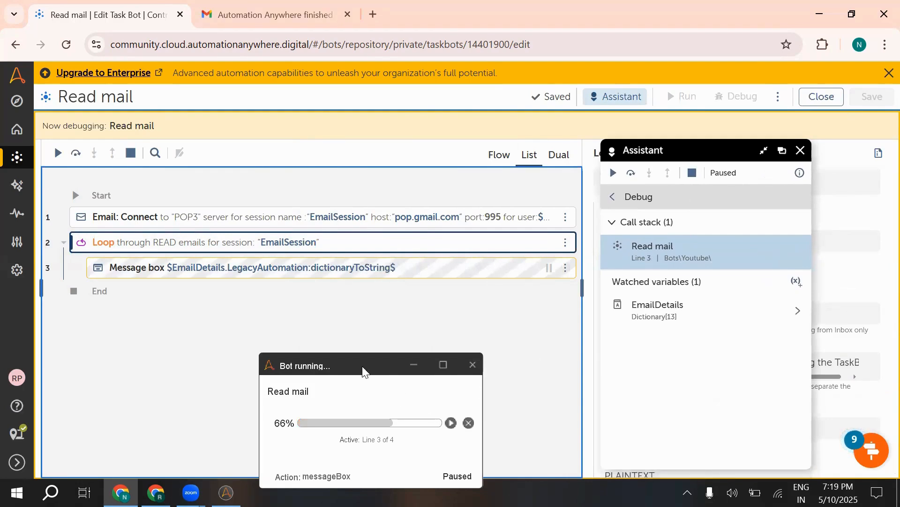
drag(363, 372, 315, 343)
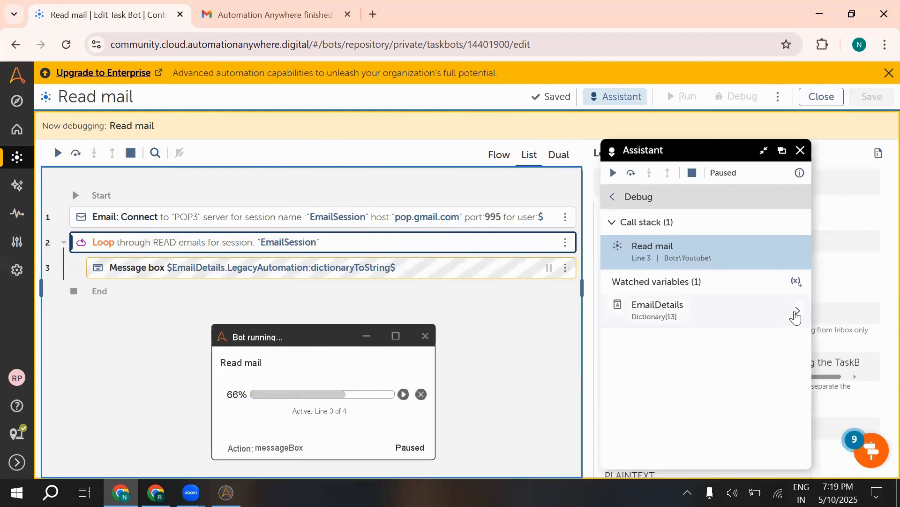
- Examine the keys and values held in the watched EmailDetails dictionary, from emailCc through emailReceivedDate
click(801, 312)
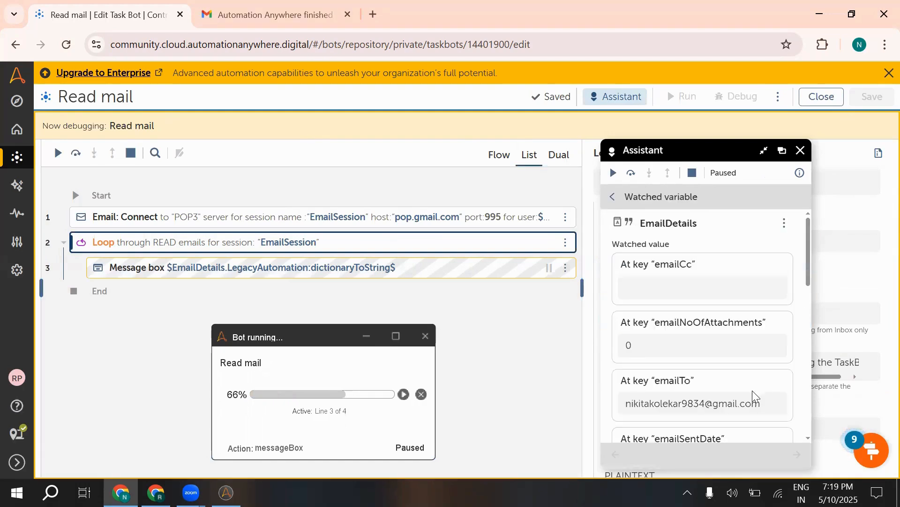
scroll(710, 276, down, 10)
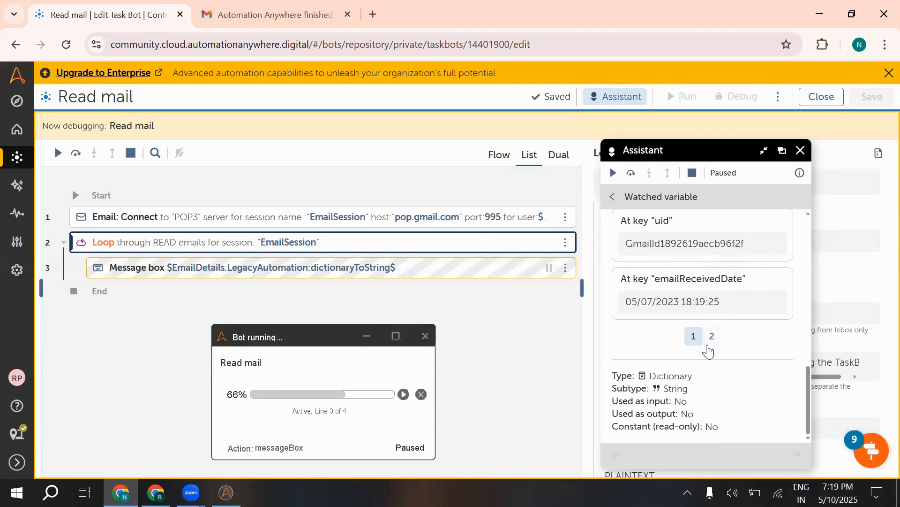
scroll(745, 354, up, 10)
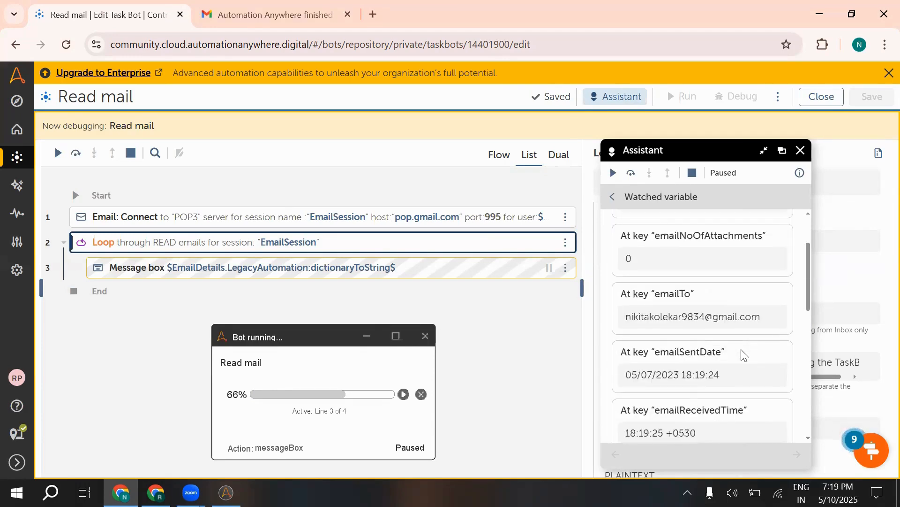
scroll(745, 355, up, 2)
scroll(742, 353, down, 4)
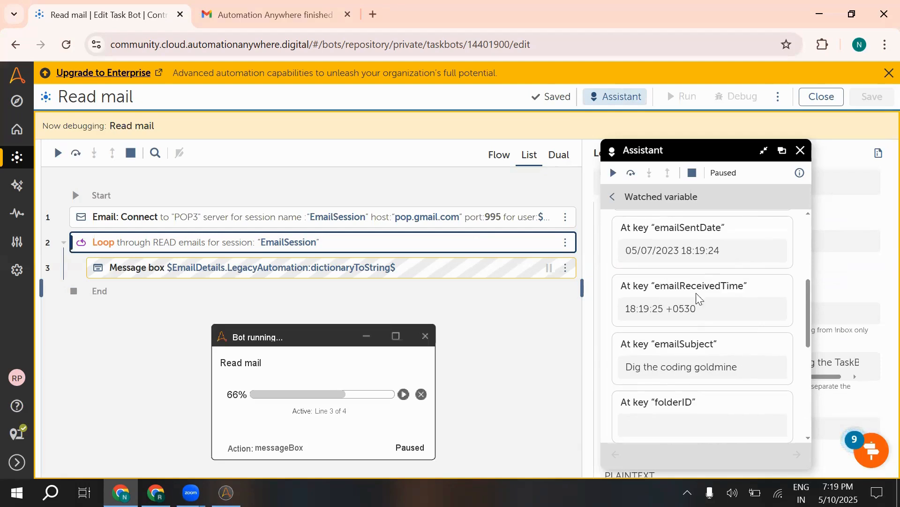
scroll(726, 345, up, 4)
drag(660, 319, 772, 325)
scroll(649, 308, down, 6)
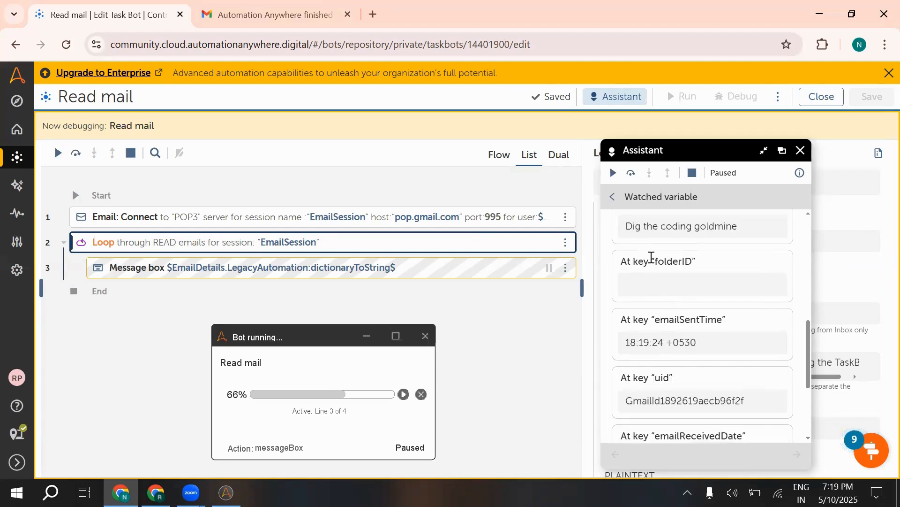
scroll(651, 258, up, 1)
scroll(673, 328, down, 3)
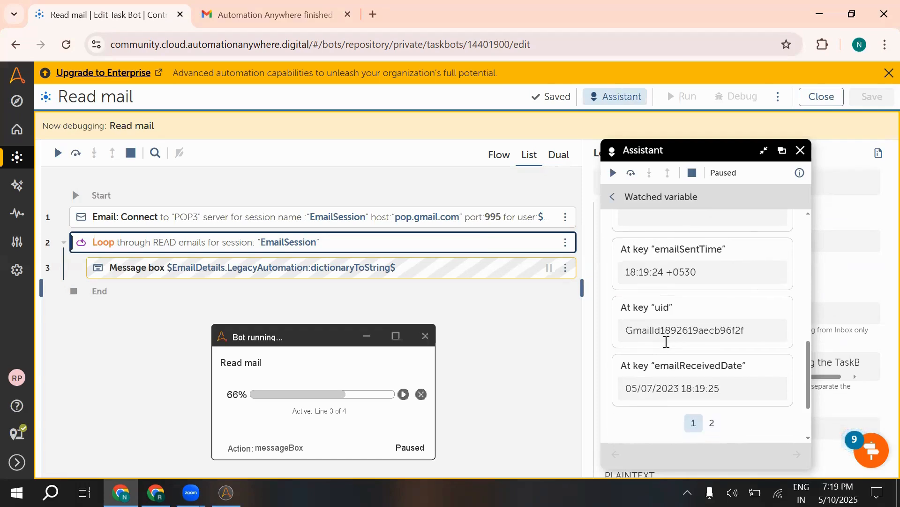
scroll(732, 343, up, 5)
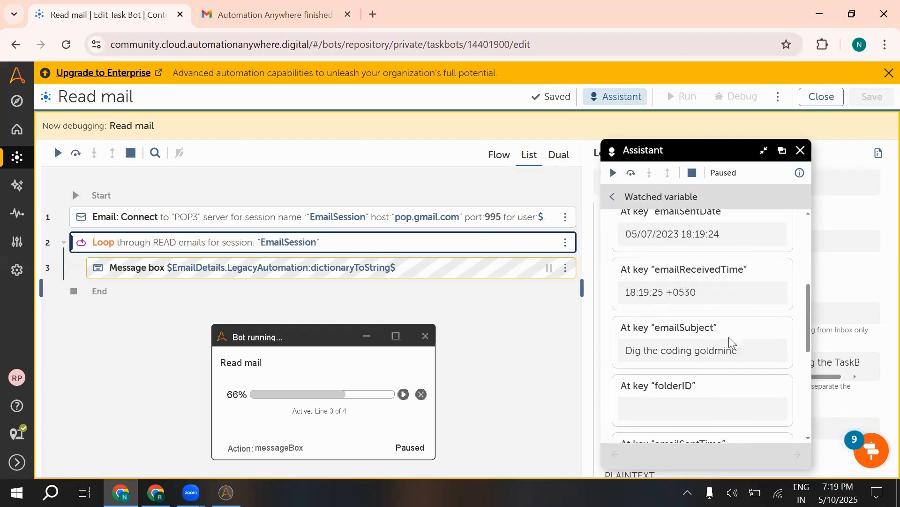
scroll(735, 349, down, 3)
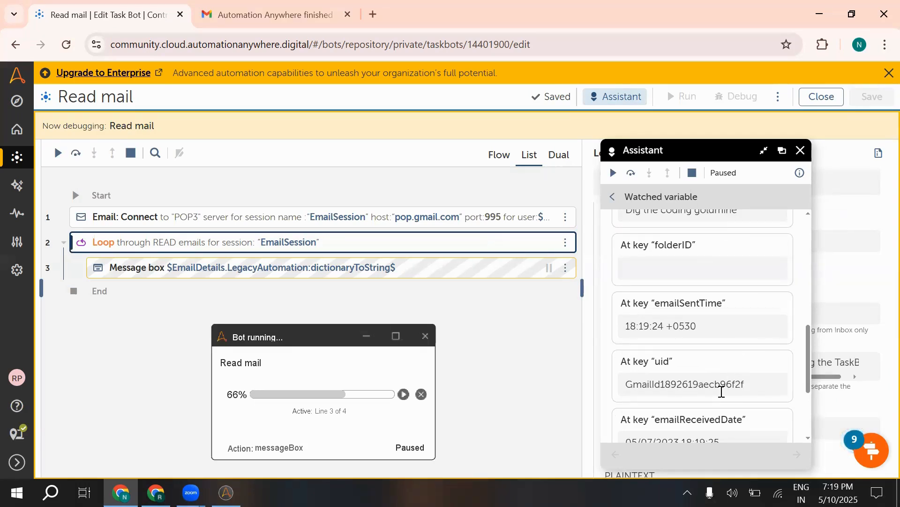
scroll(721, 391, up, 10)
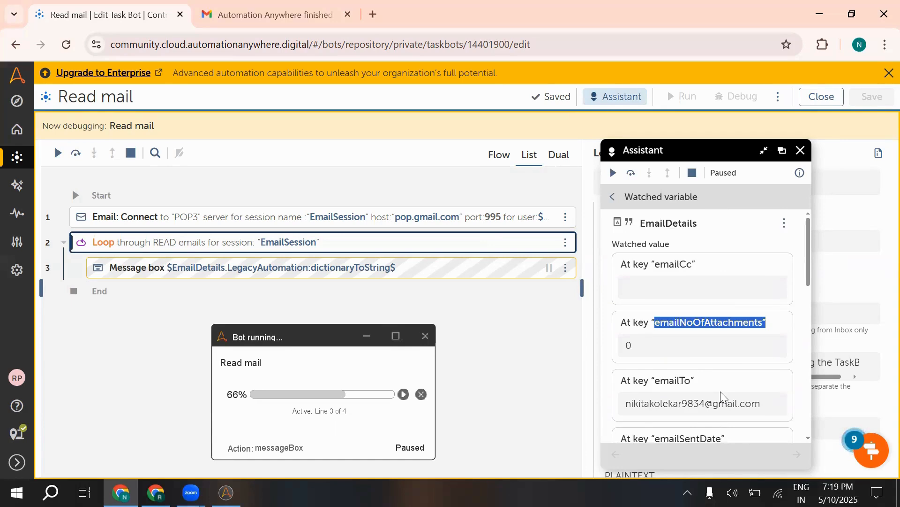
- Copy the key name emailReceivedDate from the watched EmailDetails dictionary and close the debugging assistant
scroll(721, 396, down, 5)
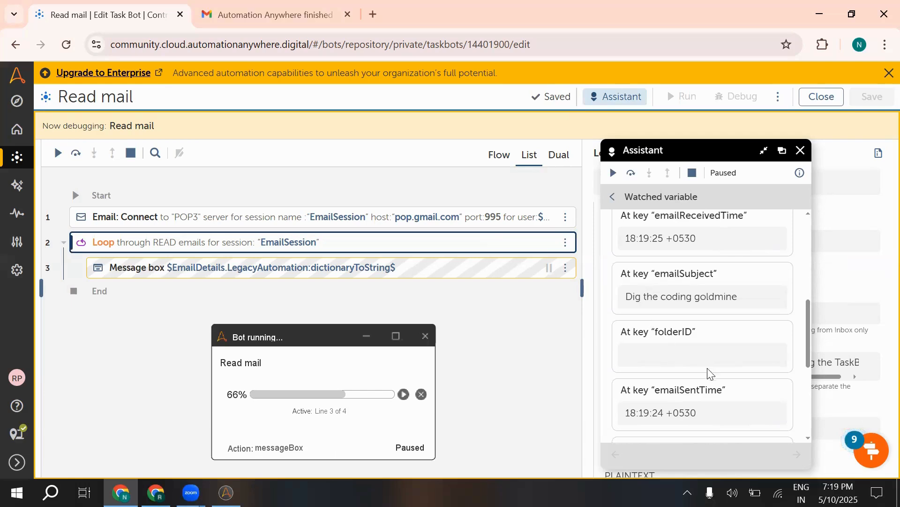
scroll(711, 374, down, 5)
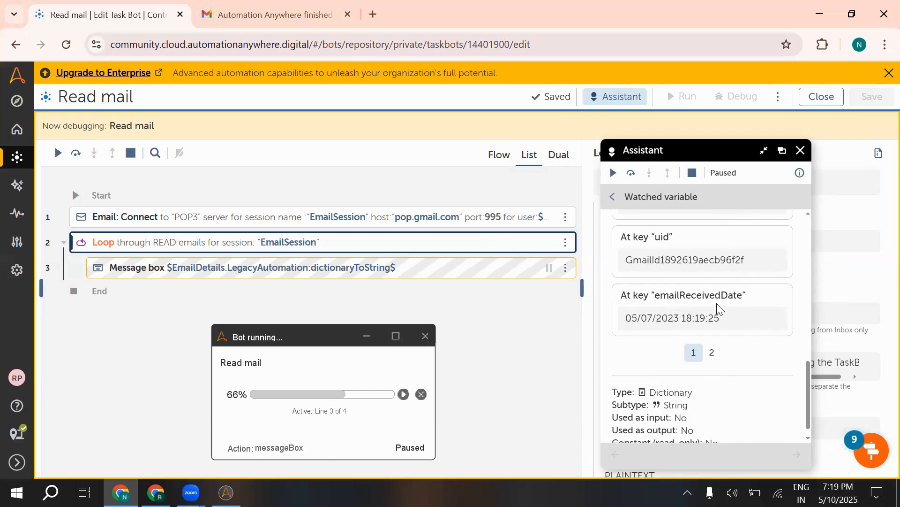
drag(656, 296, 740, 297)
key(ctrl+c)
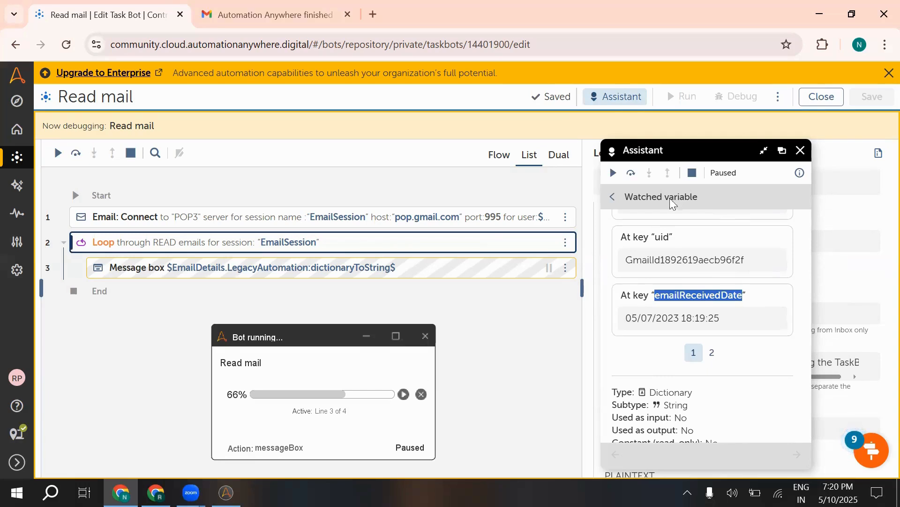
click(801, 151)
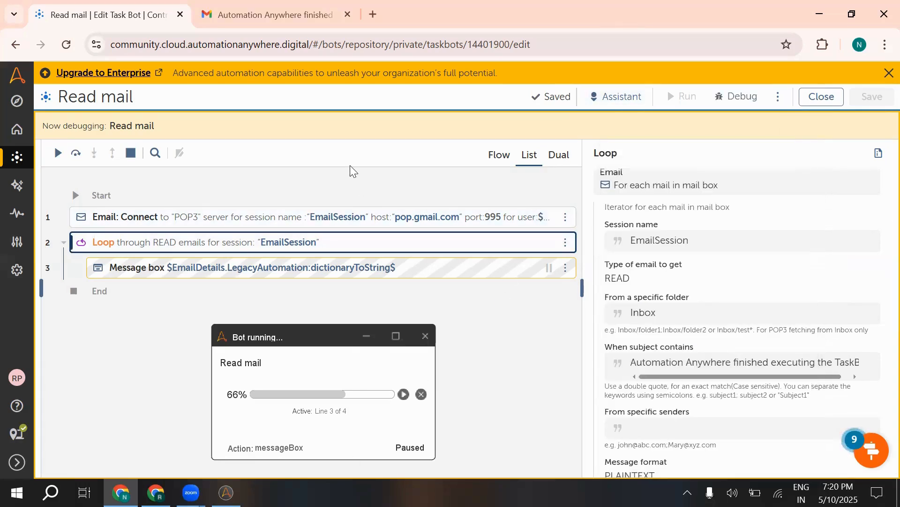
- Resume the paused bot and dismiss the message boxes showing the details of the first emails
click(403, 394)
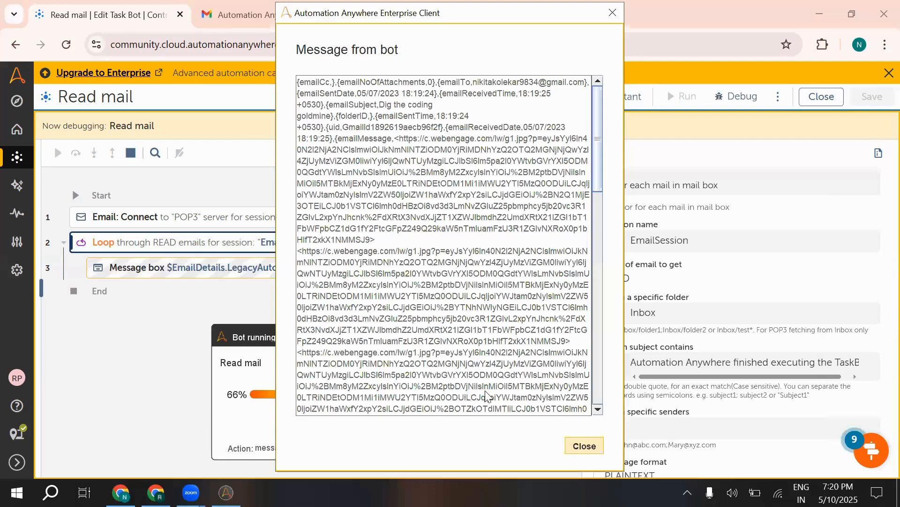
click(573, 443)
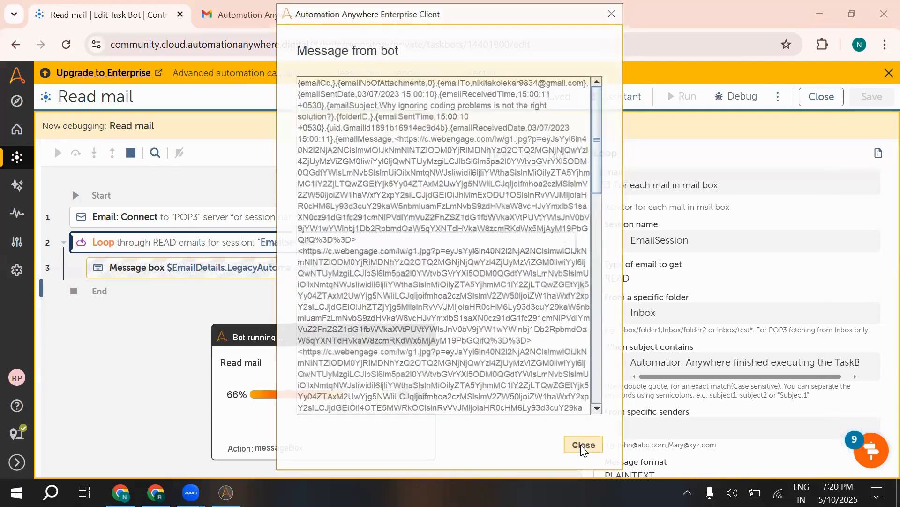
click(583, 445)
click(581, 446)
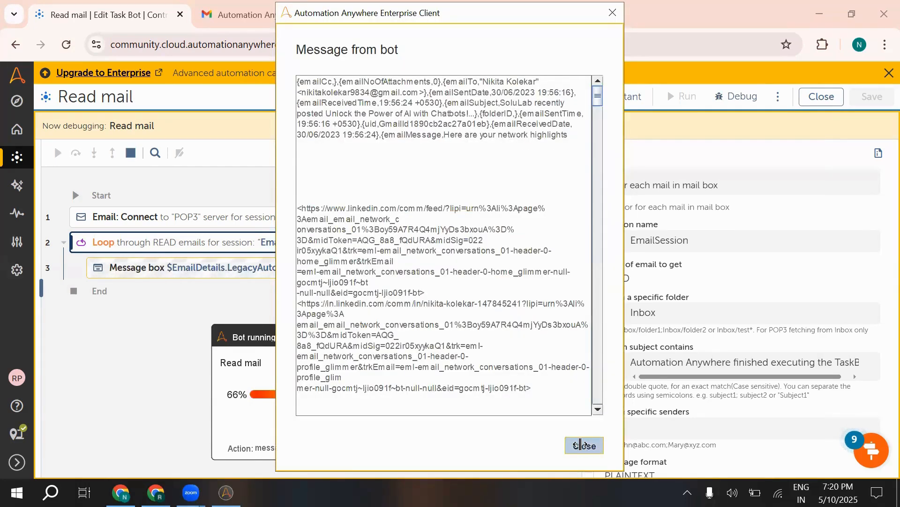
click(582, 445)
click(580, 445)
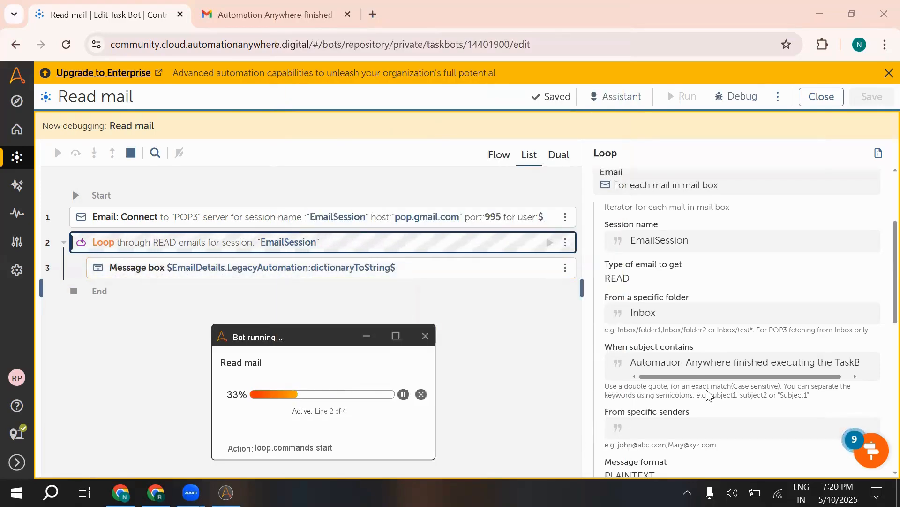
- Move the bot's progress window aside, review the next email's details in its message box and dismiss it
scroll(709, 393, up, 3)
drag(322, 336, 777, 271)
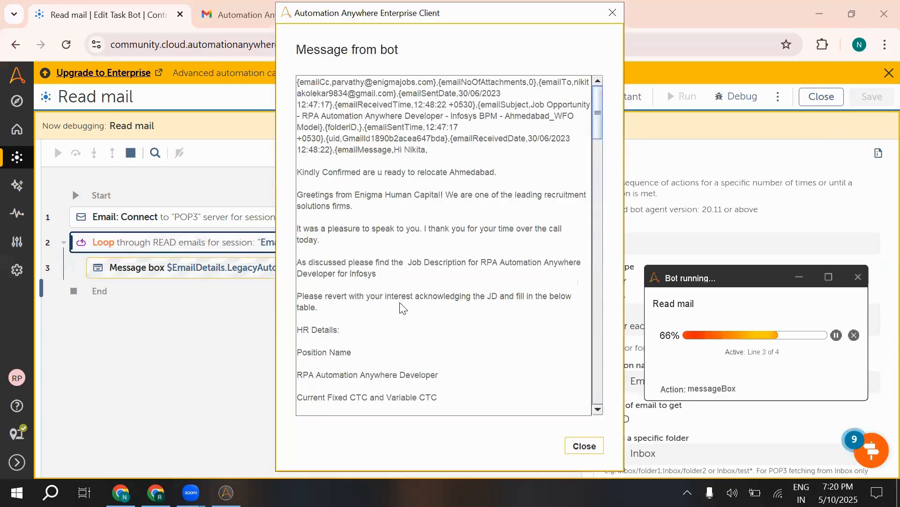
scroll(411, 308, down, 1)
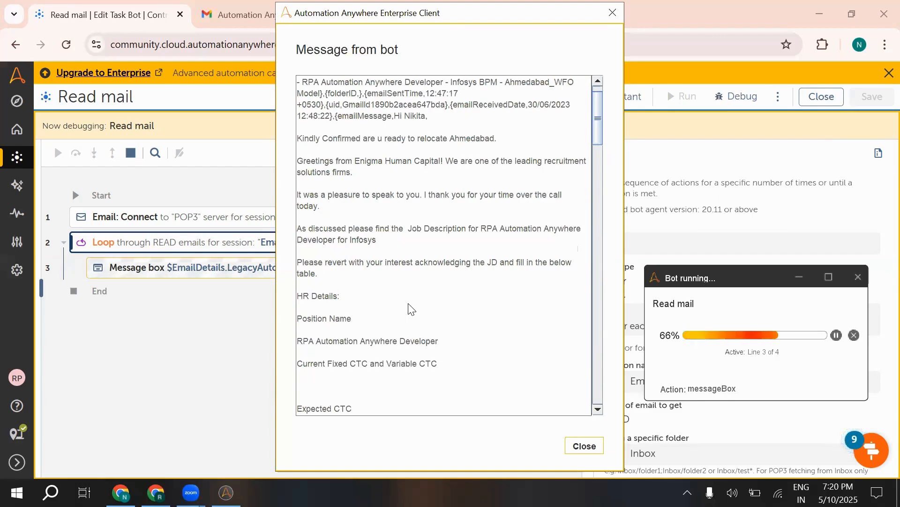
scroll(411, 310, up, 1)
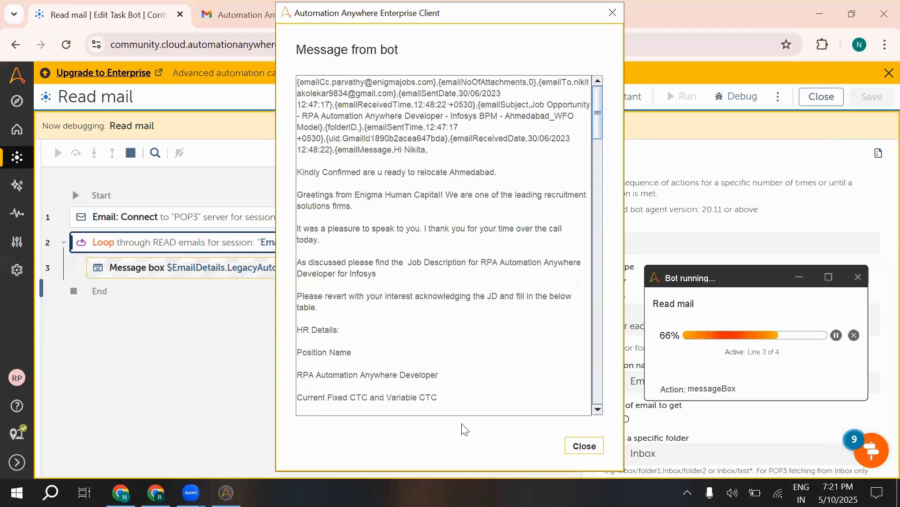
click(582, 448)
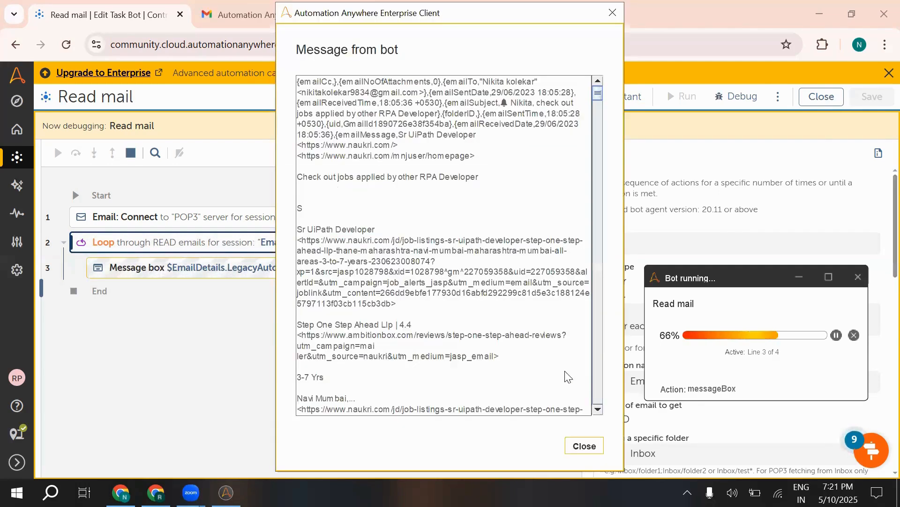
- Halt the running bot, close its remaining message box and stop the debugging session
click(837, 335)
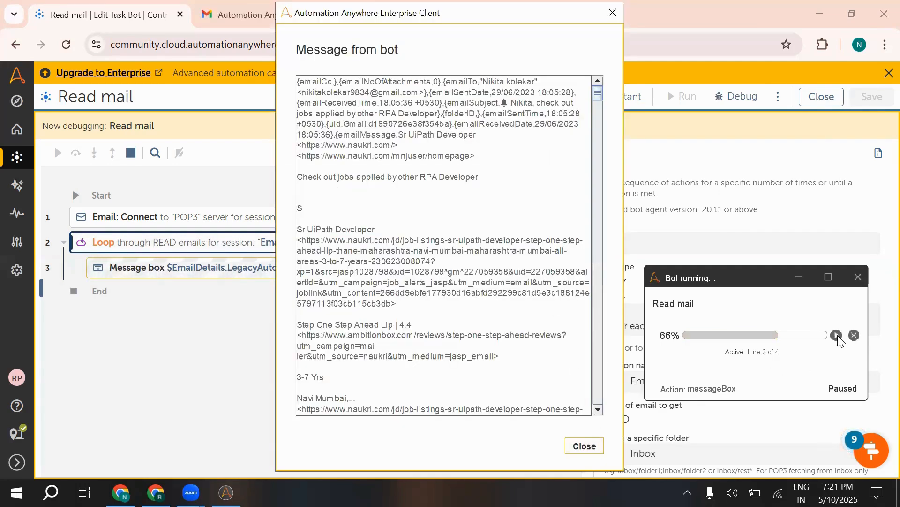
click(859, 277)
click(584, 445)
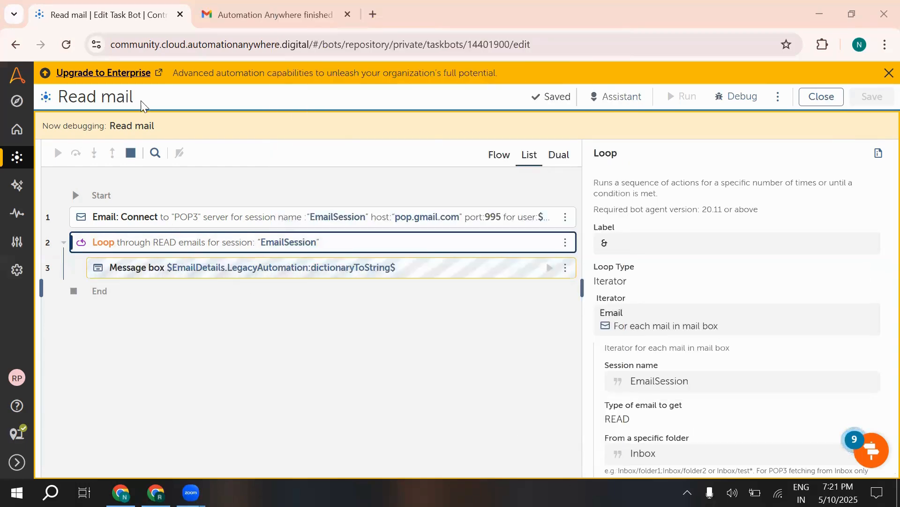
click(131, 153)
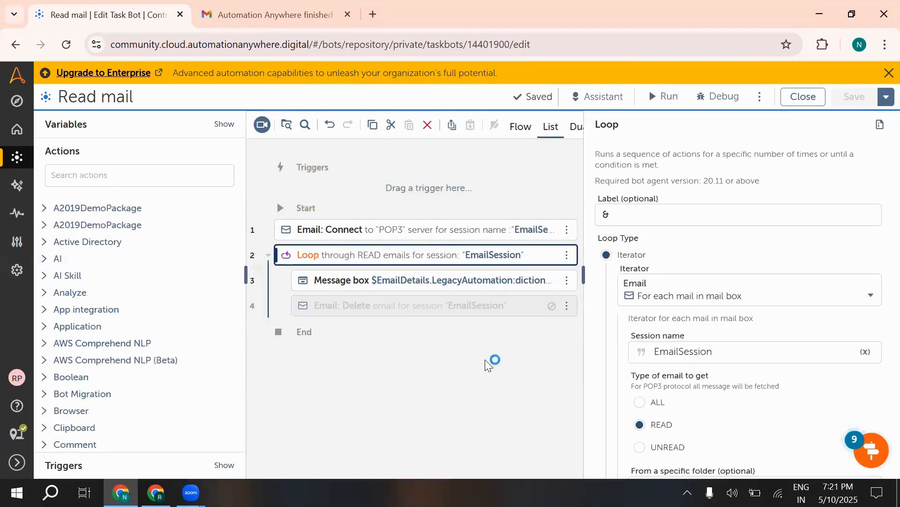
- Clear the Message box action's message and choose the EmailDetails dictionary variable as the value to insert
click(408, 286)
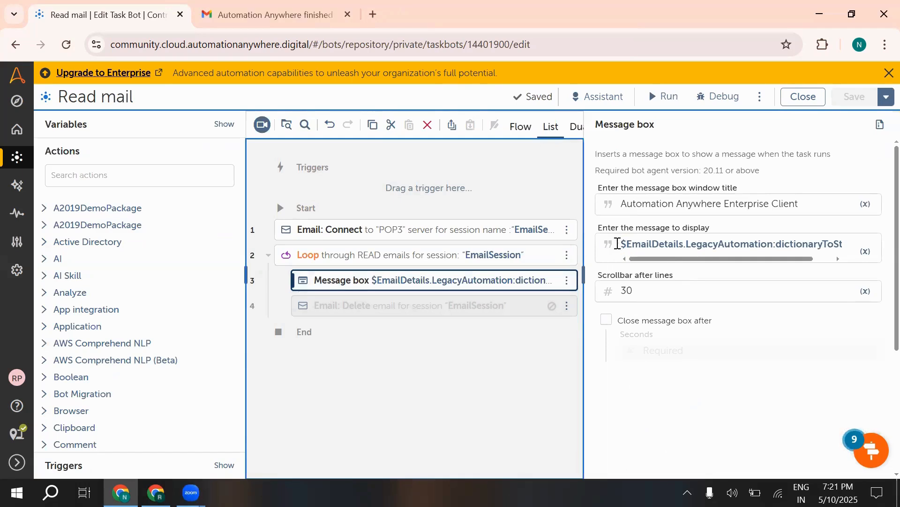
drag(620, 243, 864, 244)
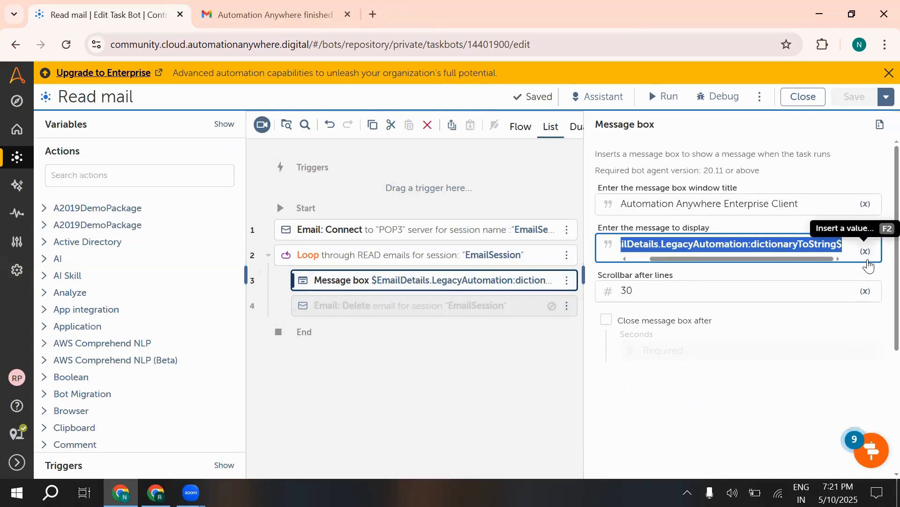
key(BackSpace)
click(866, 245)
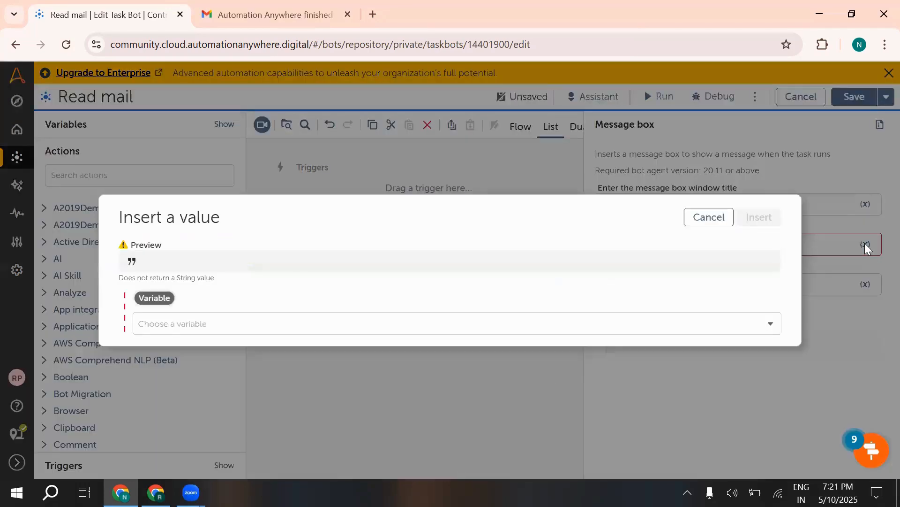
click(316, 331)
click(215, 164)
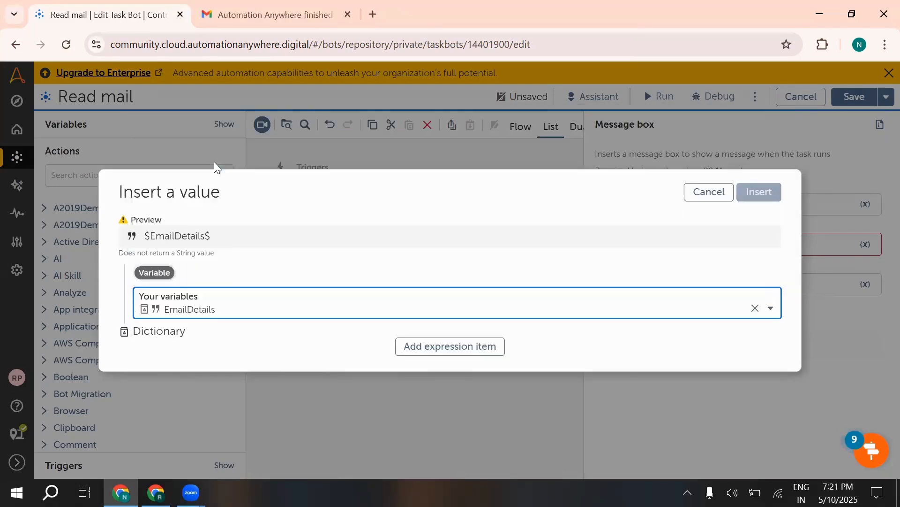
- Add a by-name dictionary item with the key emailReceivedDate to the EmailDetails expression and insert it as the message
click(402, 346)
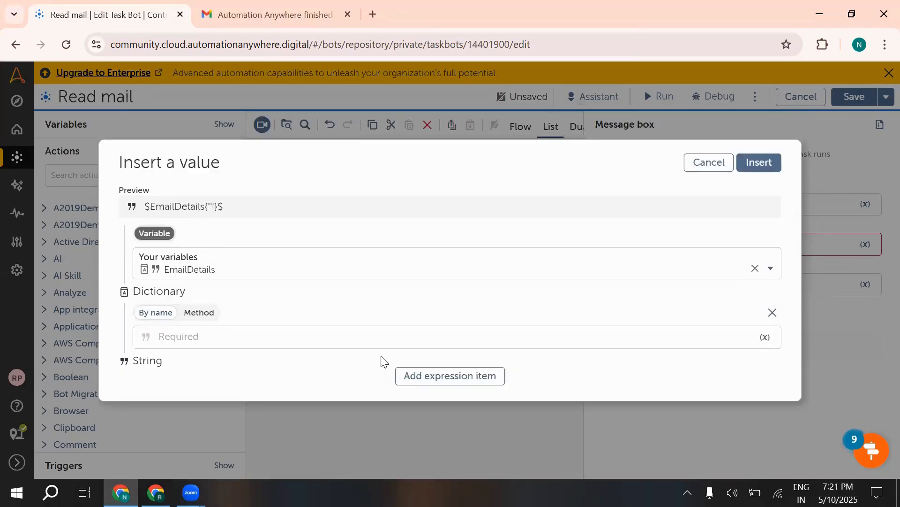
click(199, 333)
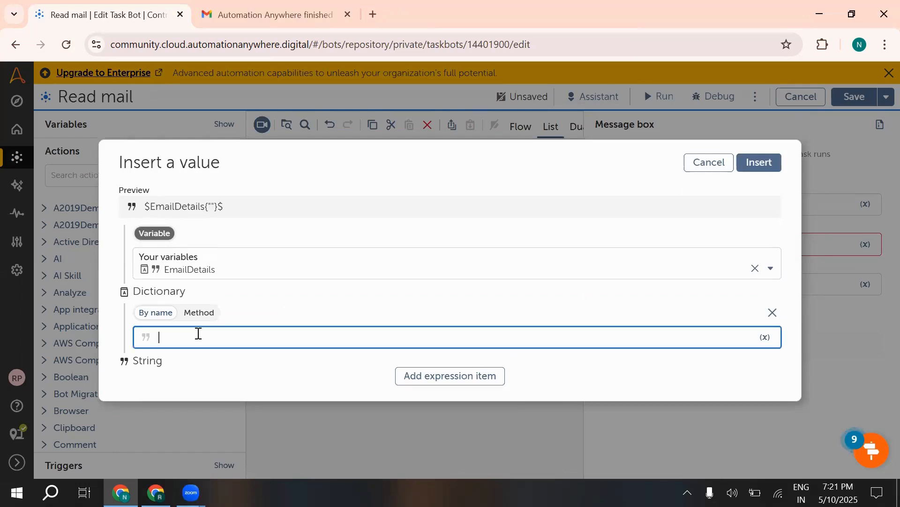
key(ctrl+v)
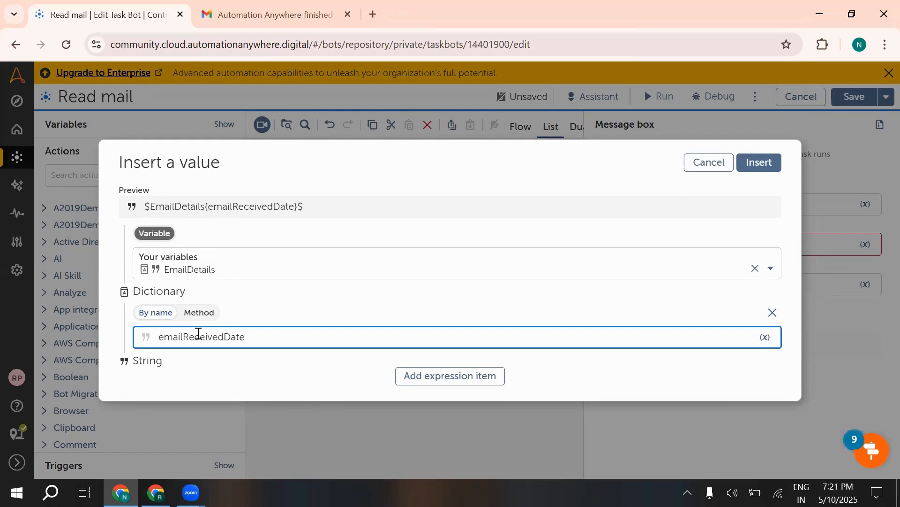
drag(263, 336, 165, 338)
drag(282, 335, 155, 337)
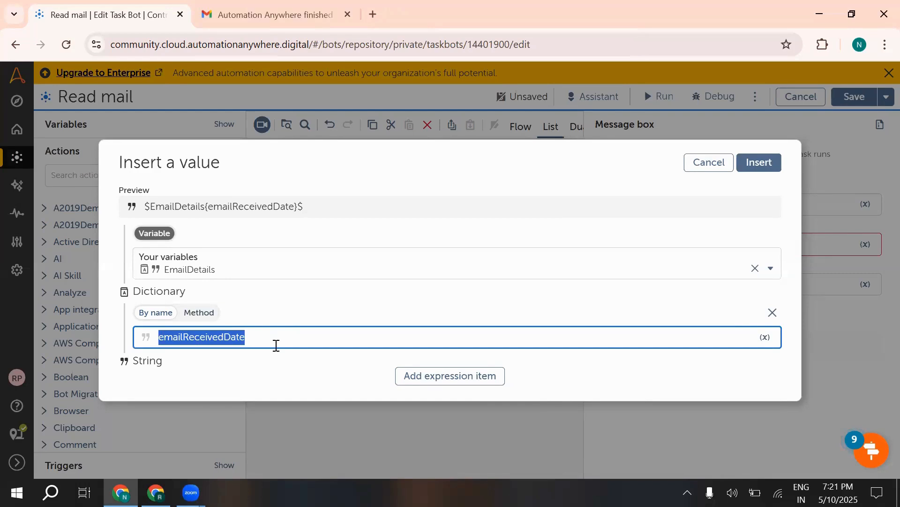
click(279, 341)
click(760, 163)
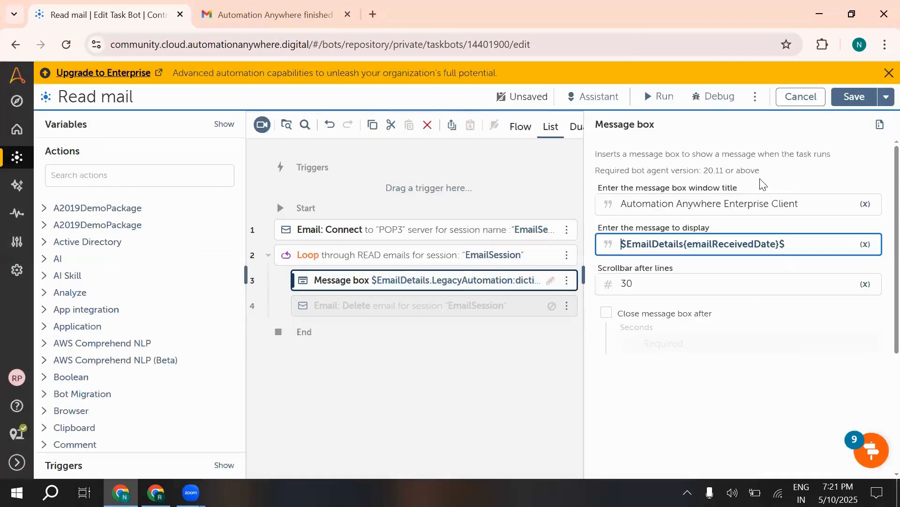
- Review the settings of the Message box action and the Loop action that iterates through the mailbox
click(460, 285)
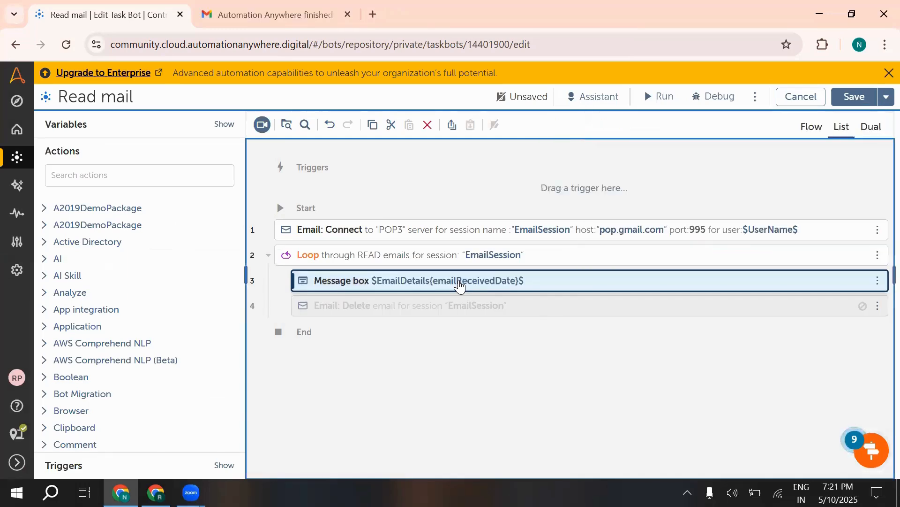
click(460, 287)
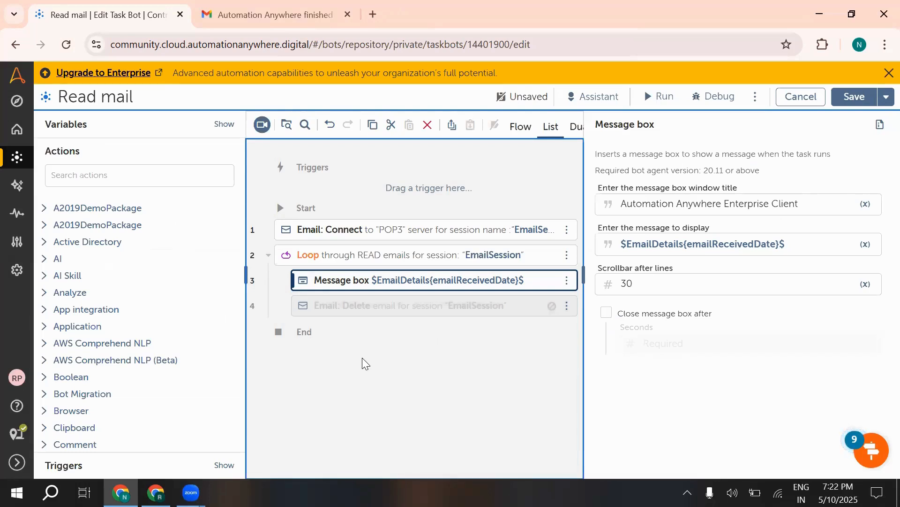
click(412, 255)
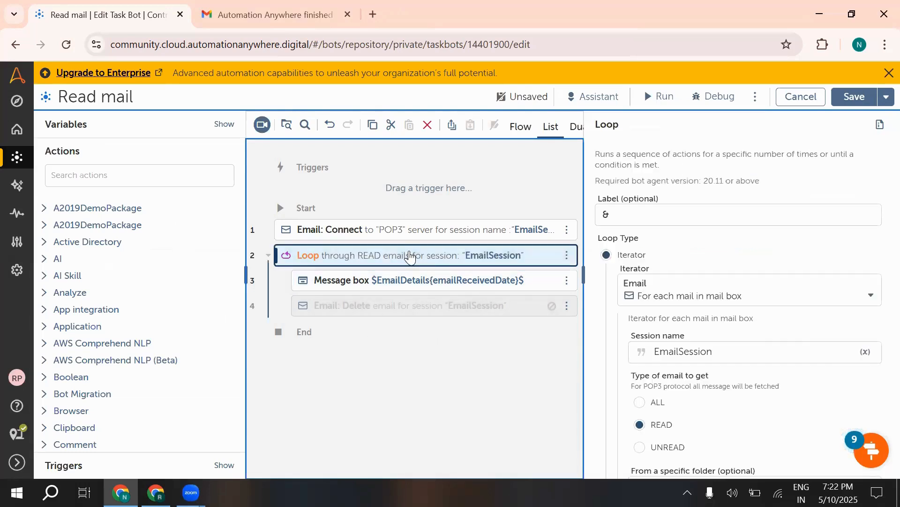
scroll(794, 336, down, 1)
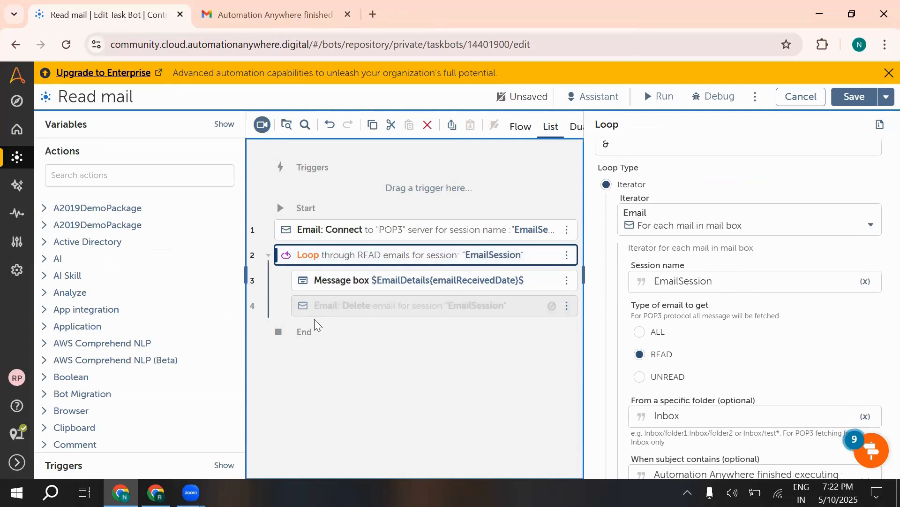
- Search the available actions for "email" and examine the operations in the Email package
click(164, 181)
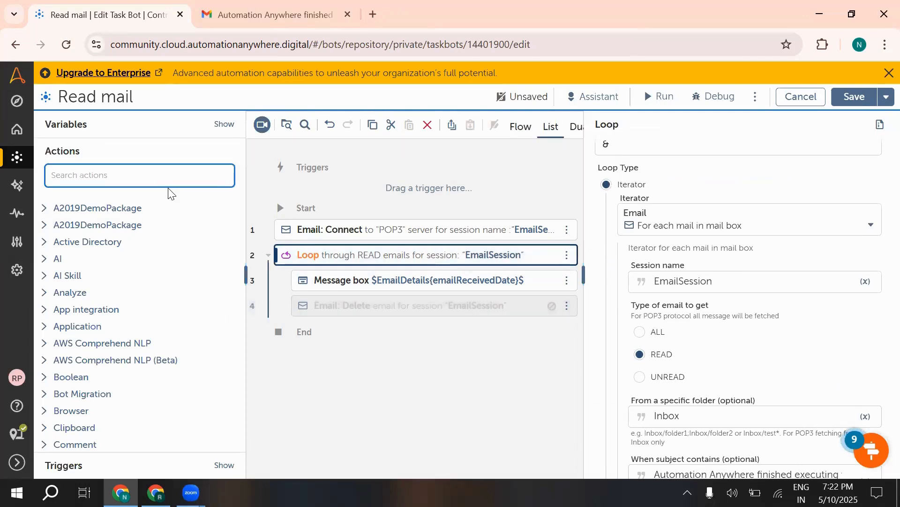
text(email)
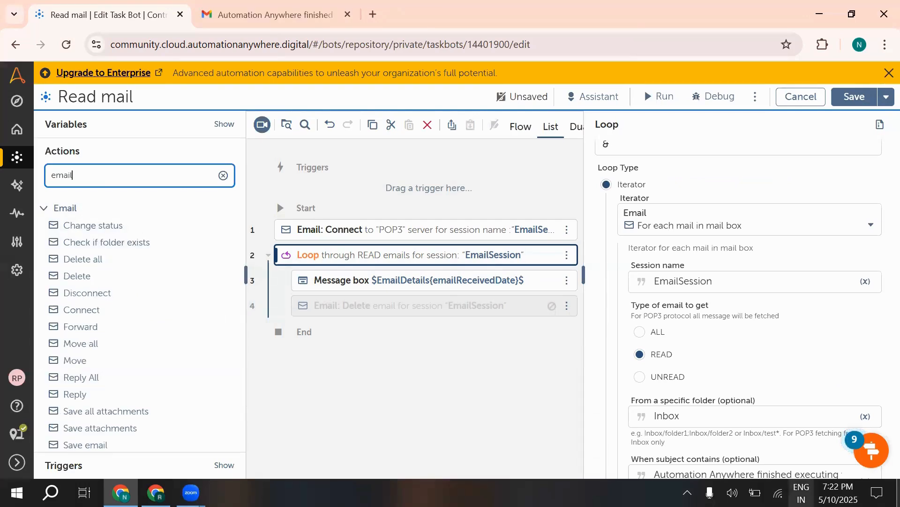
scroll(104, 405, down, 1)
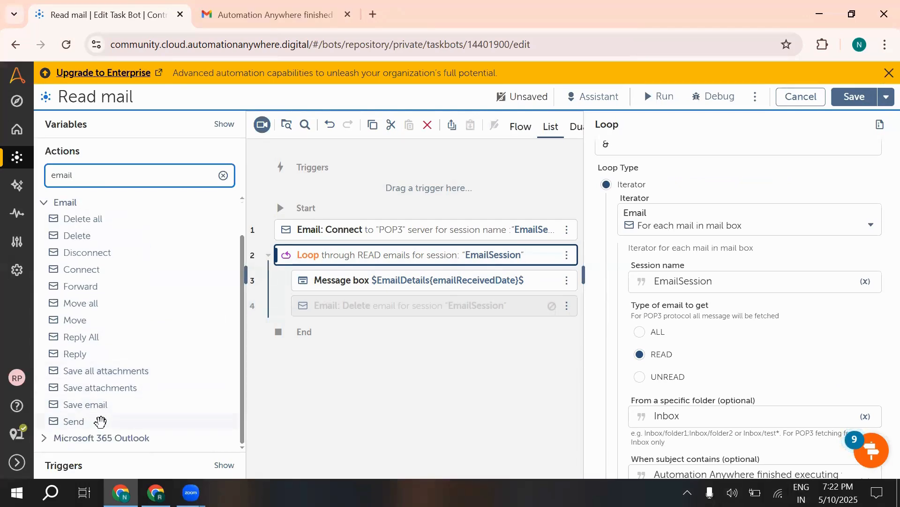
mouse_move(98, 419)
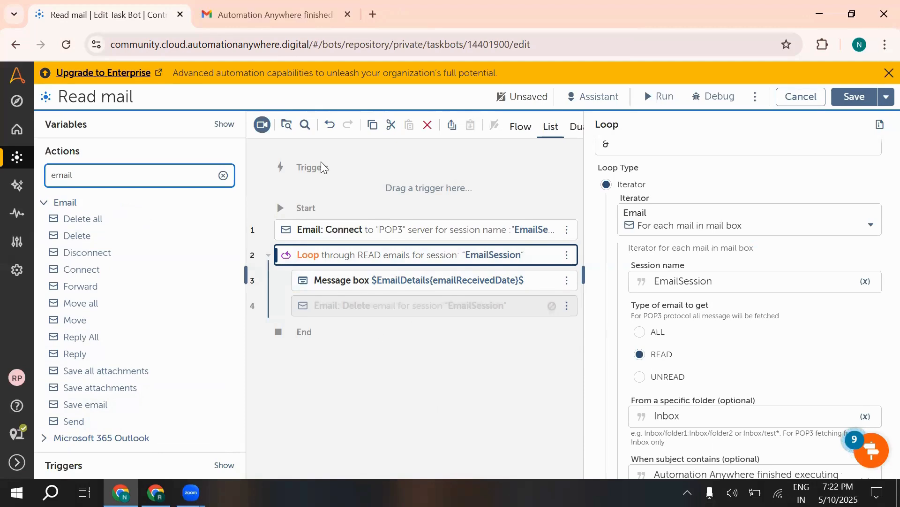
- Switch to Gmail, view the inbox's message list and return to the Read mail bot editor
click(280, 14)
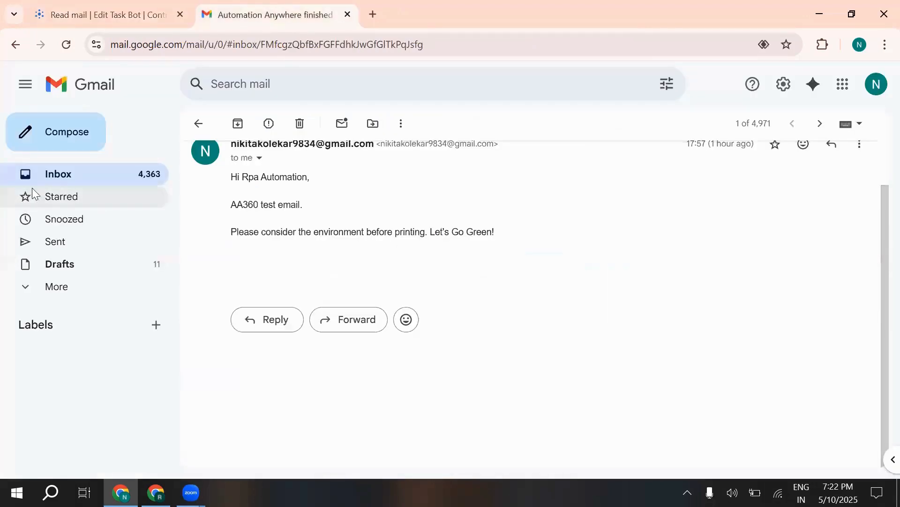
click(64, 176)
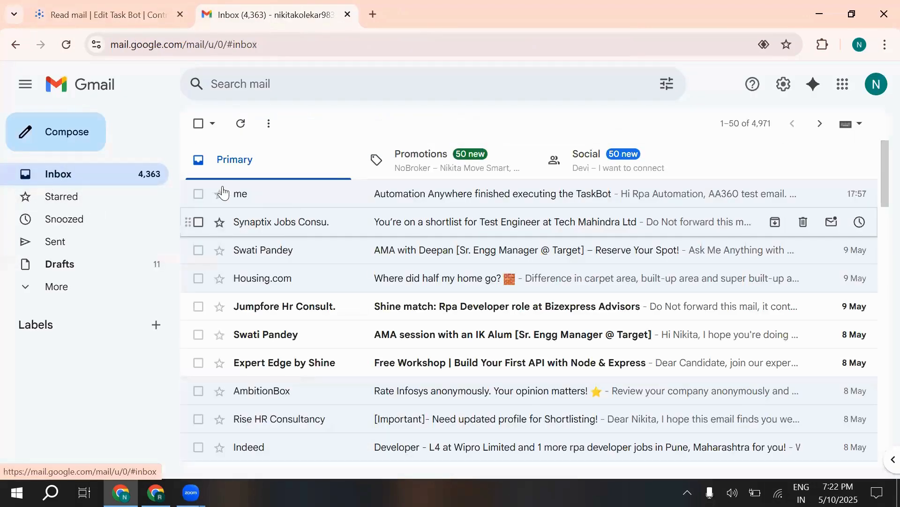
click(123, 15)
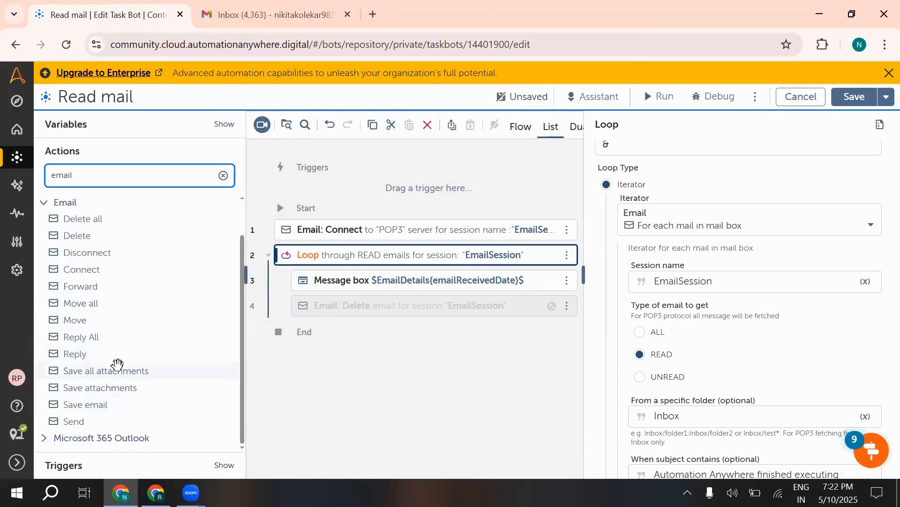
- Add an Email: Change status action set to Unread for EmailSession after the Message box, and delete it
mouse_move(111, 382)
scroll(113, 391, up, 1)
drag(100, 228, 359, 291)
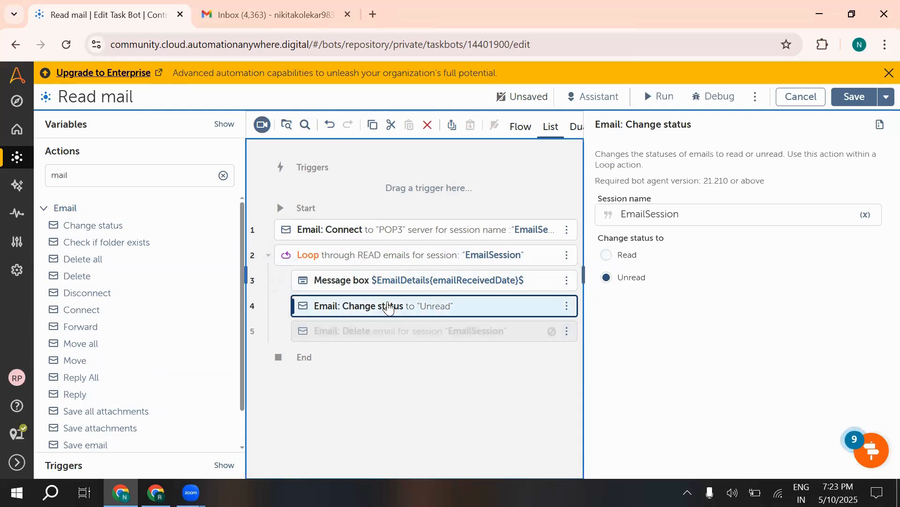
click(388, 307)
key(Delete)
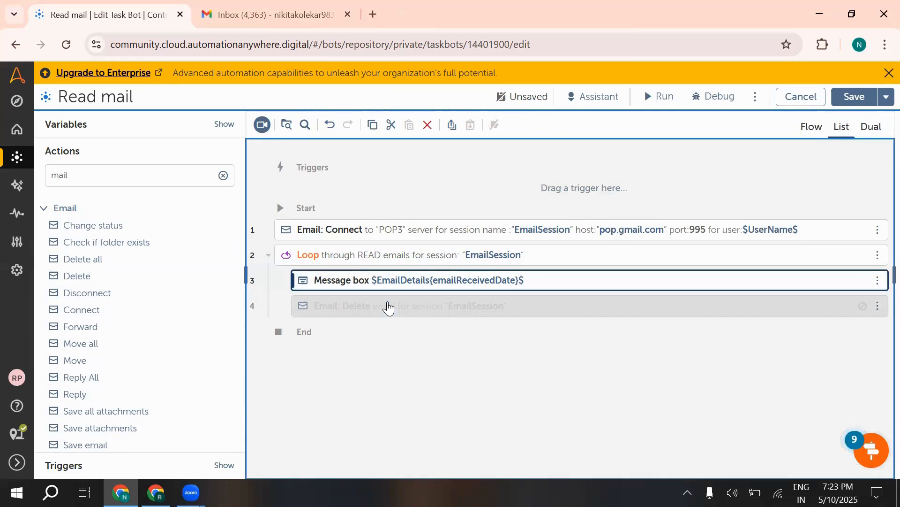